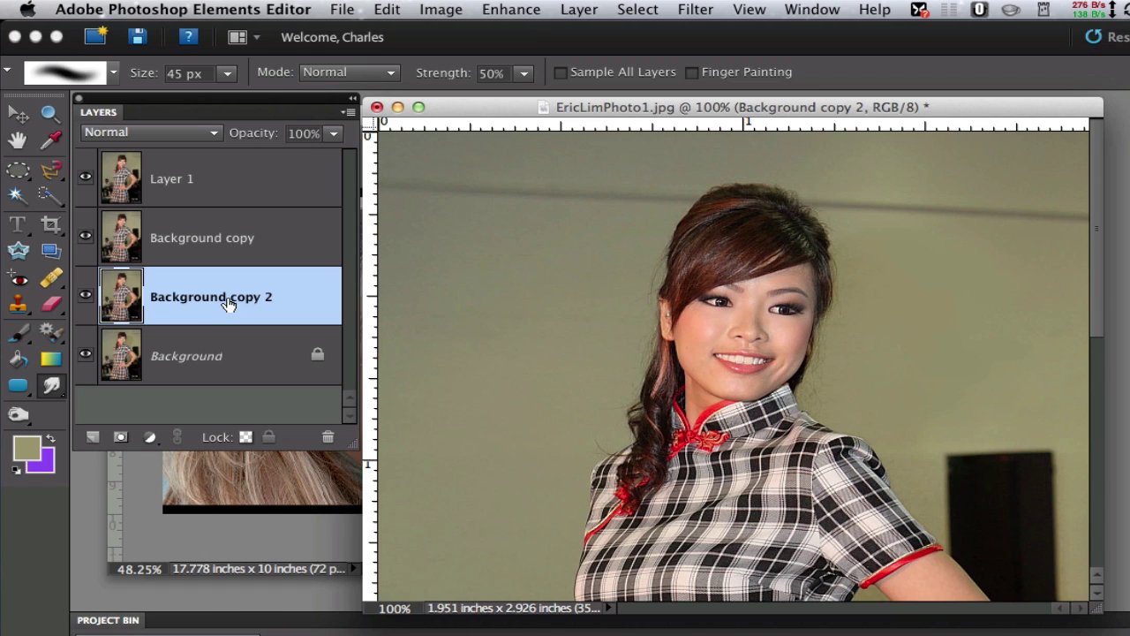
Step: Hide all layers except Background, then show Background copy 2, Background copy and Layer 1 again
alt+click(87, 354)
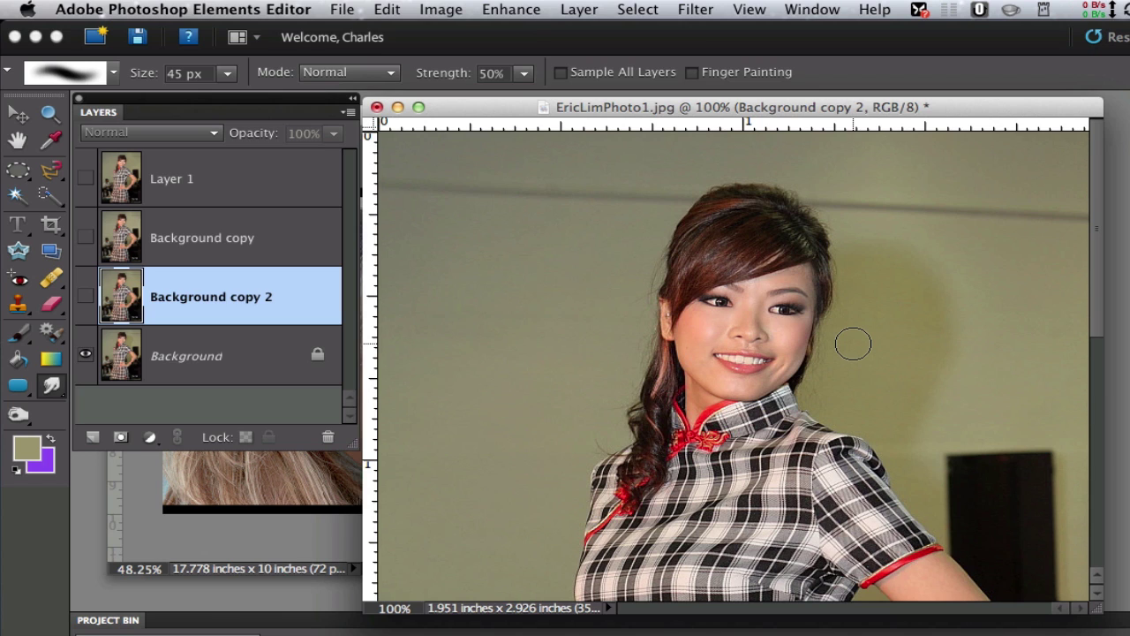
click(86, 299)
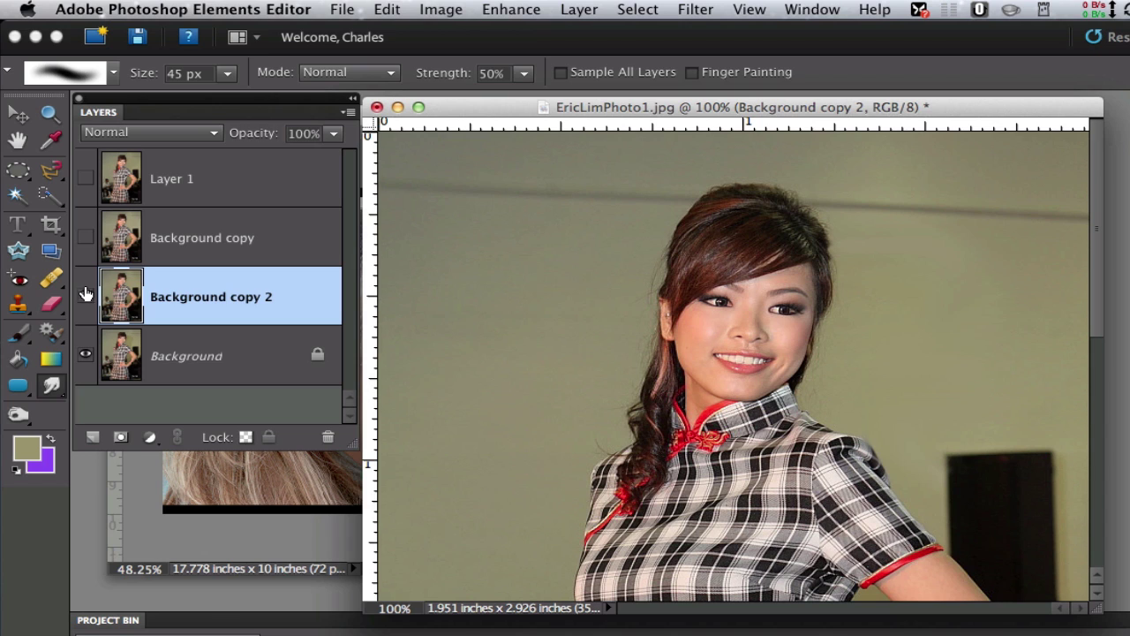
click(84, 237)
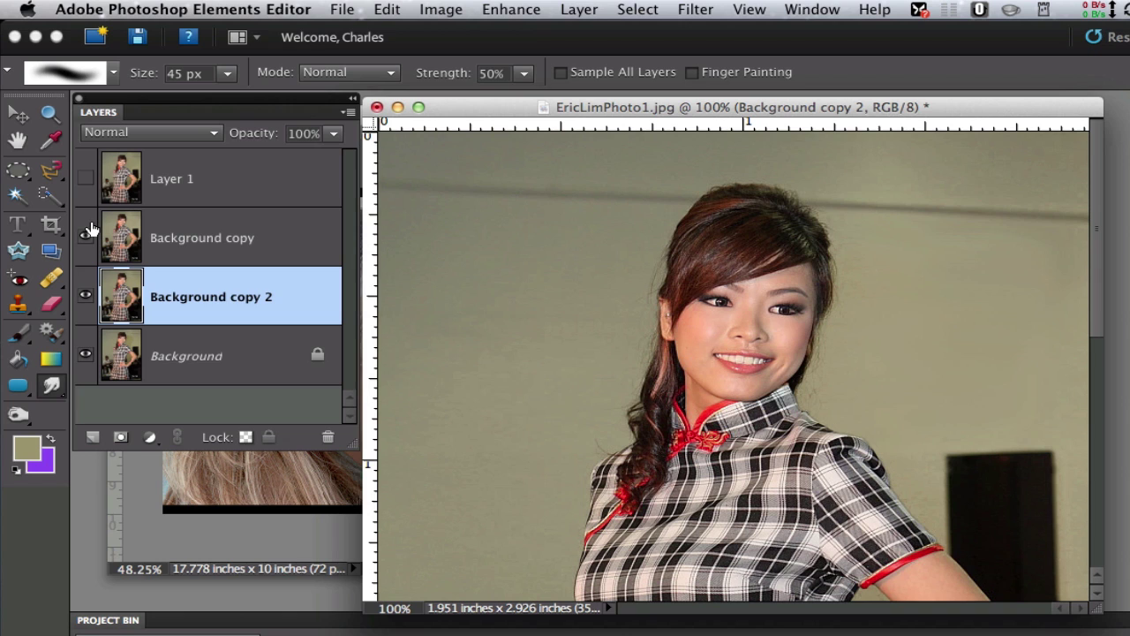
click(86, 178)
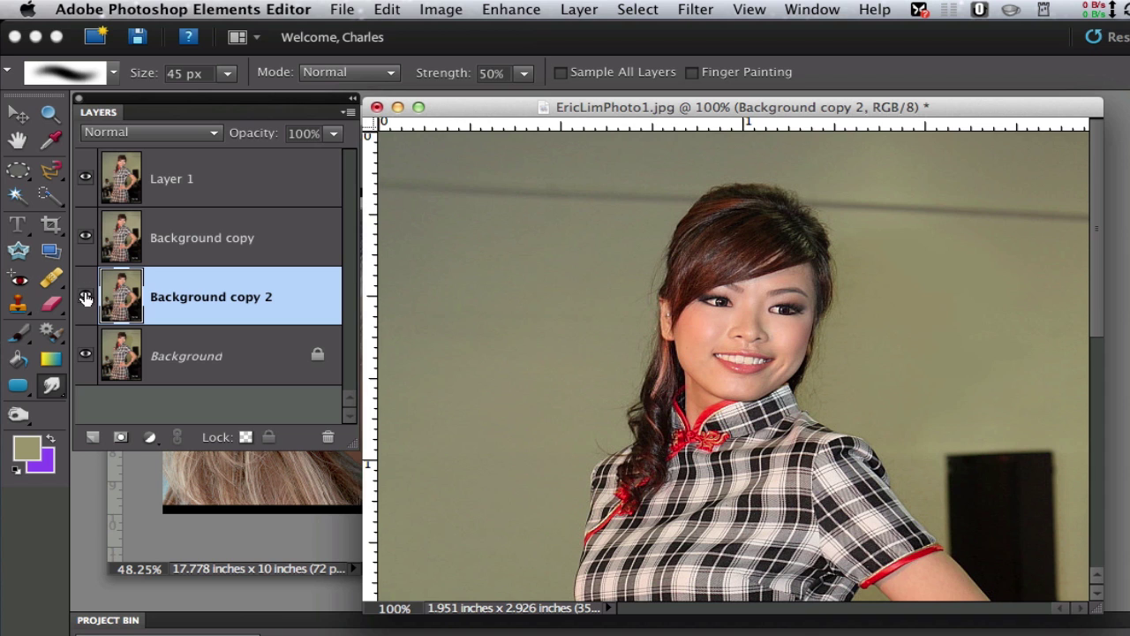
Step: Revert the photo to its original Background and duplicate it as Layer 1
click(387, 9)
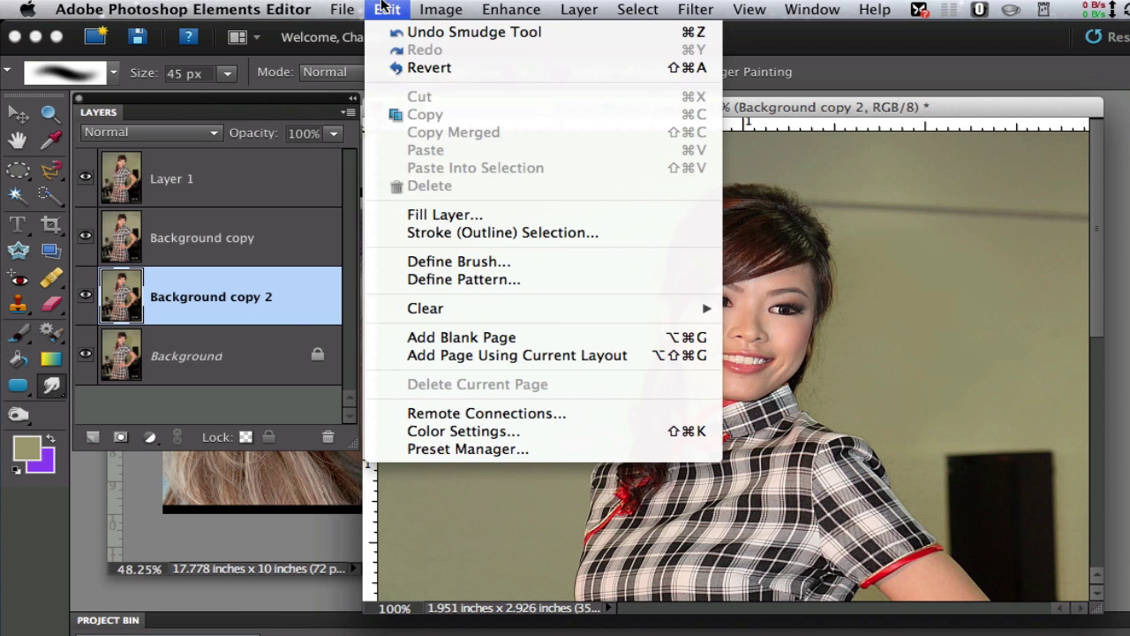
click(393, 70)
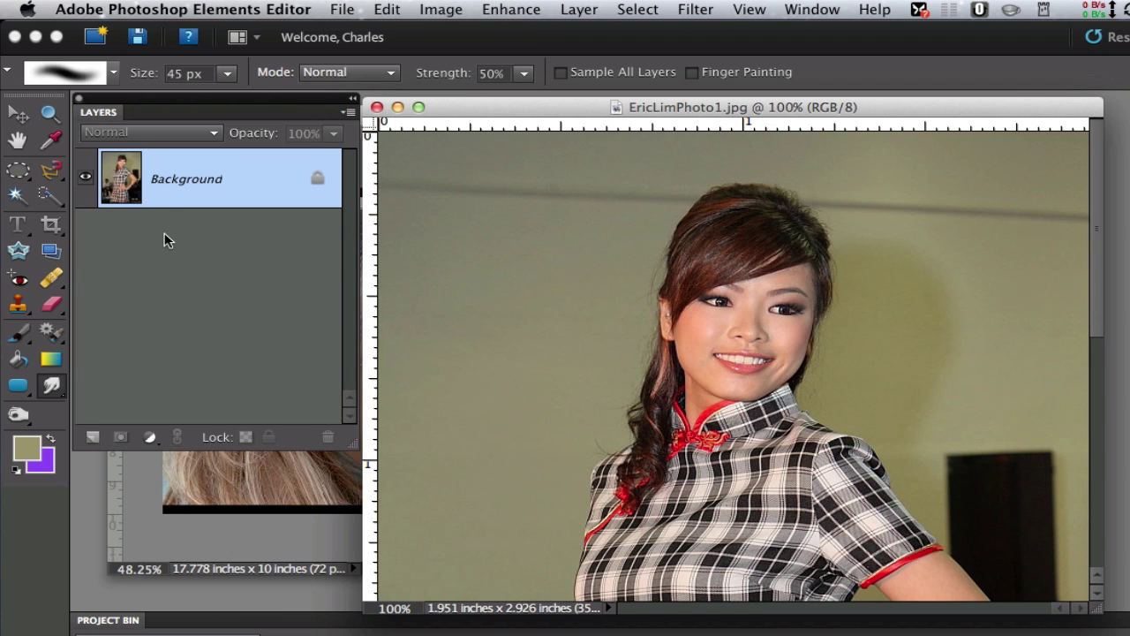
key(super+j)
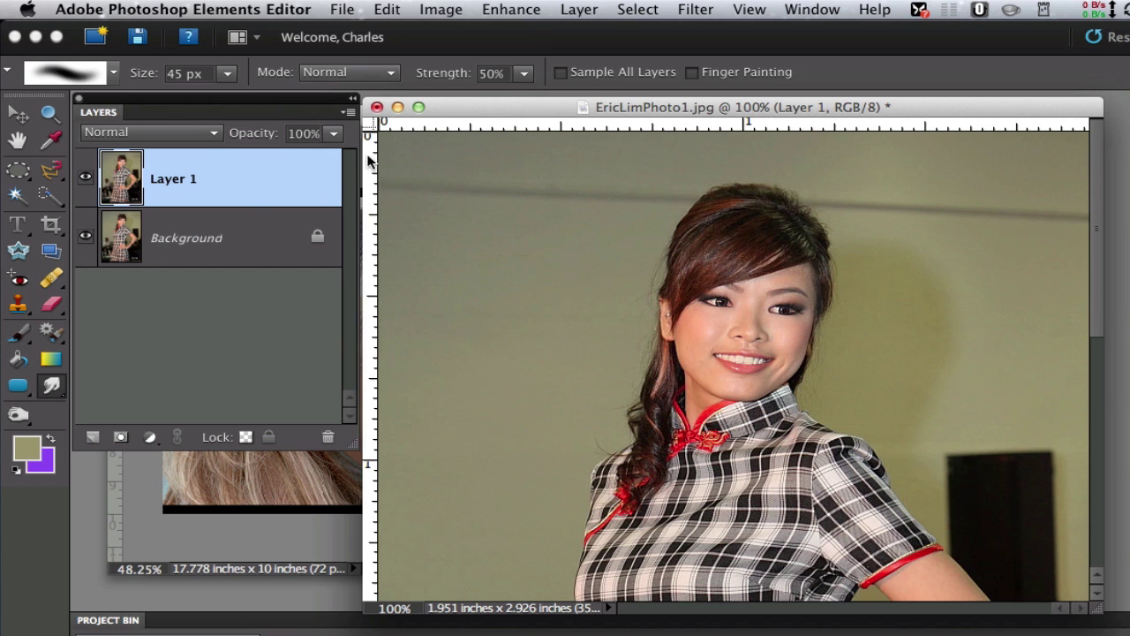
Step: Start Replace Color from Enhance > Adjust Color and move its dialog aside to reveal the photo
click(503, 9)
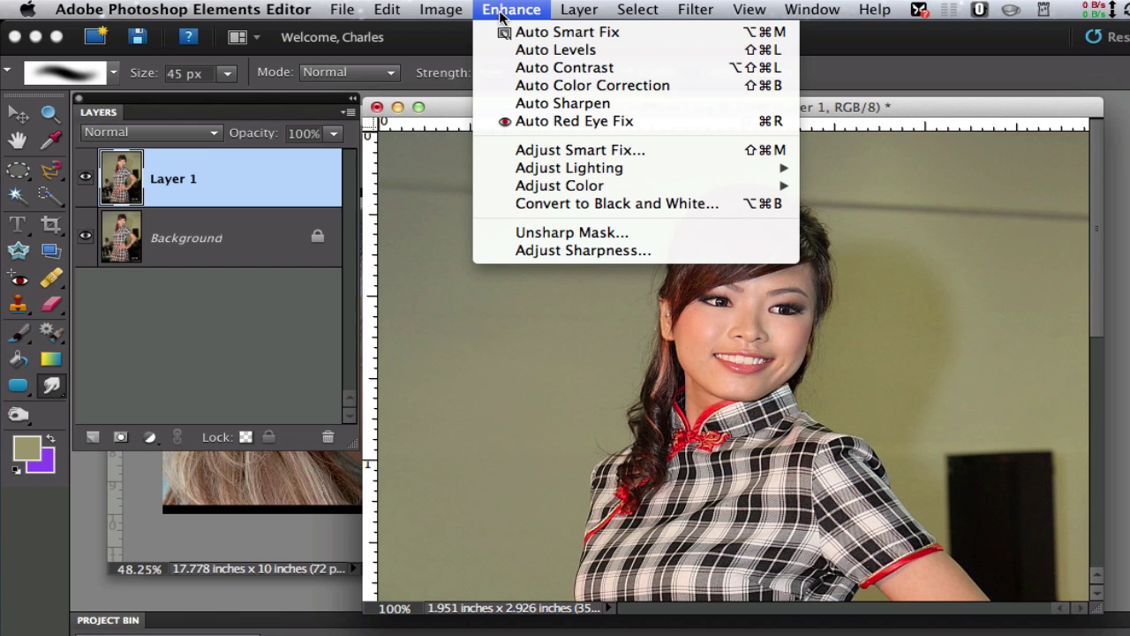
mouse_move(540, 189)
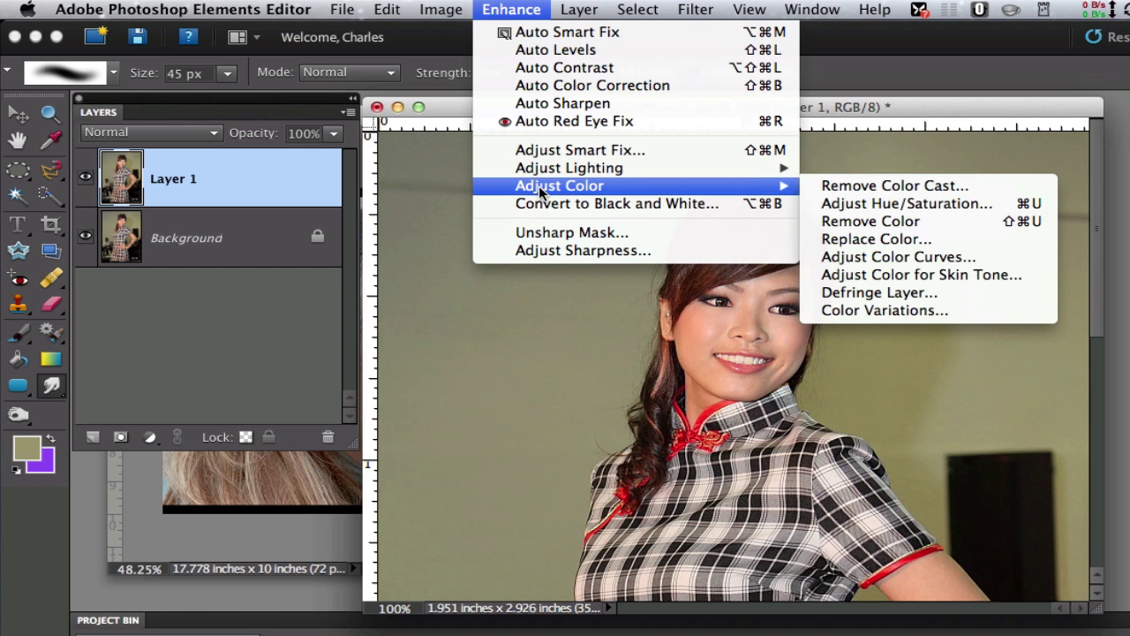
click(864, 240)
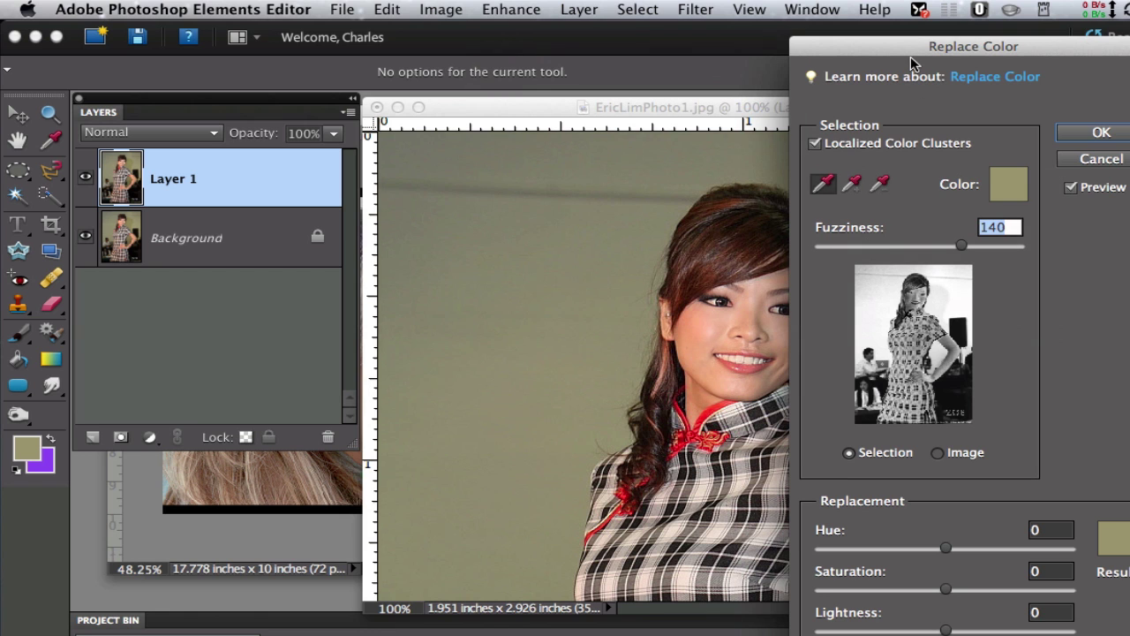
drag(907, 51, 385, 19)
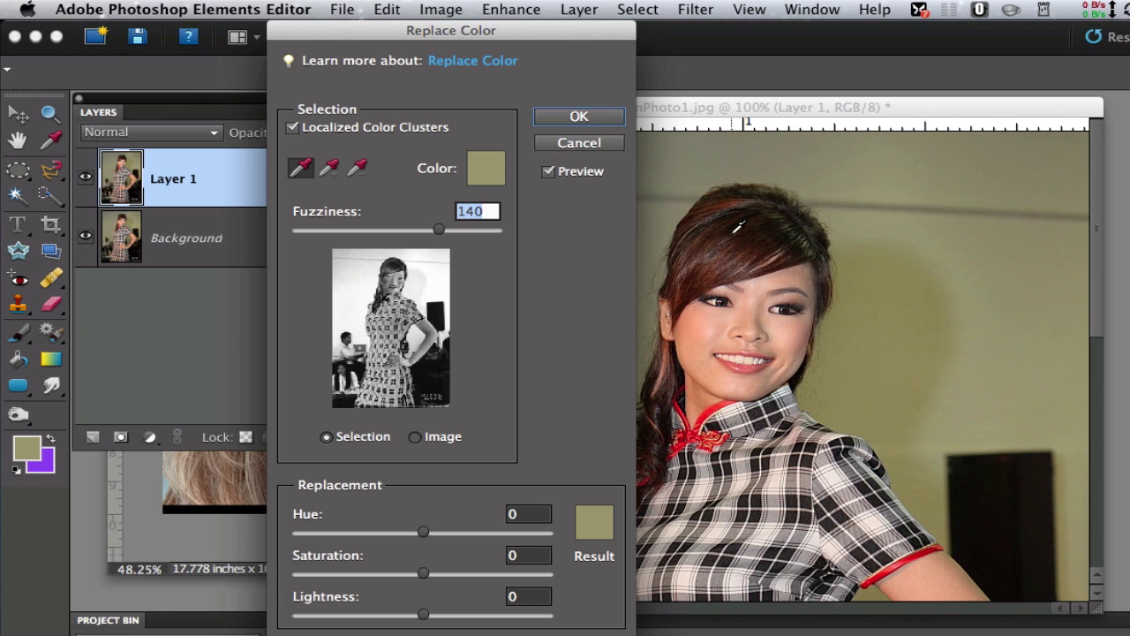
Step: Sample the olive wall colour and lower Fuzziness from 140 to 38
click(890, 320)
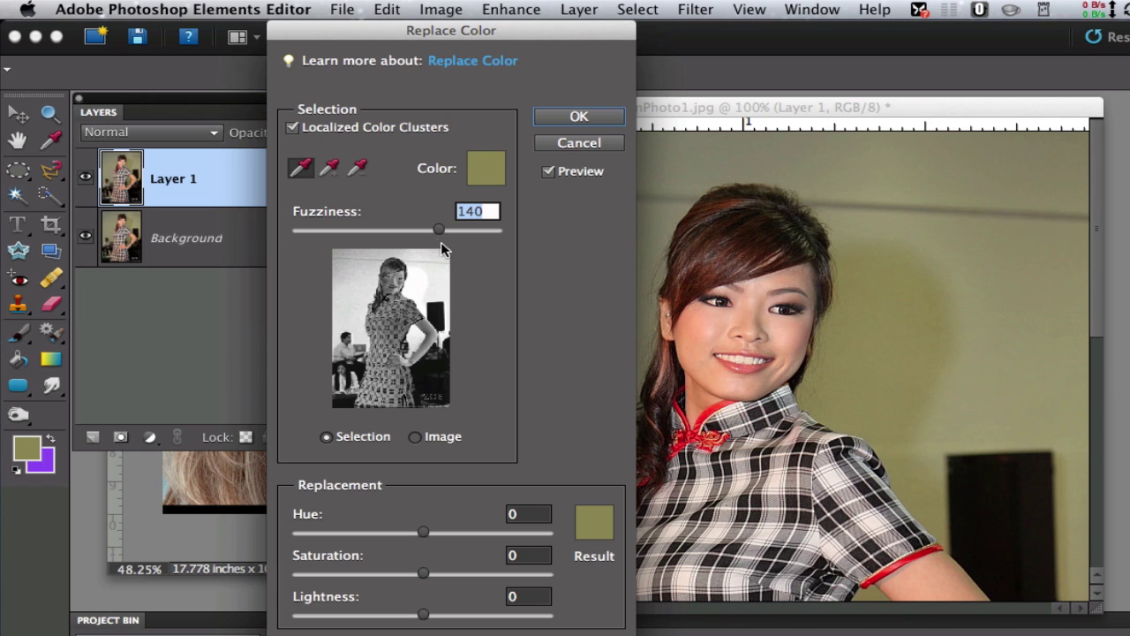
drag(438, 231, 341, 220)
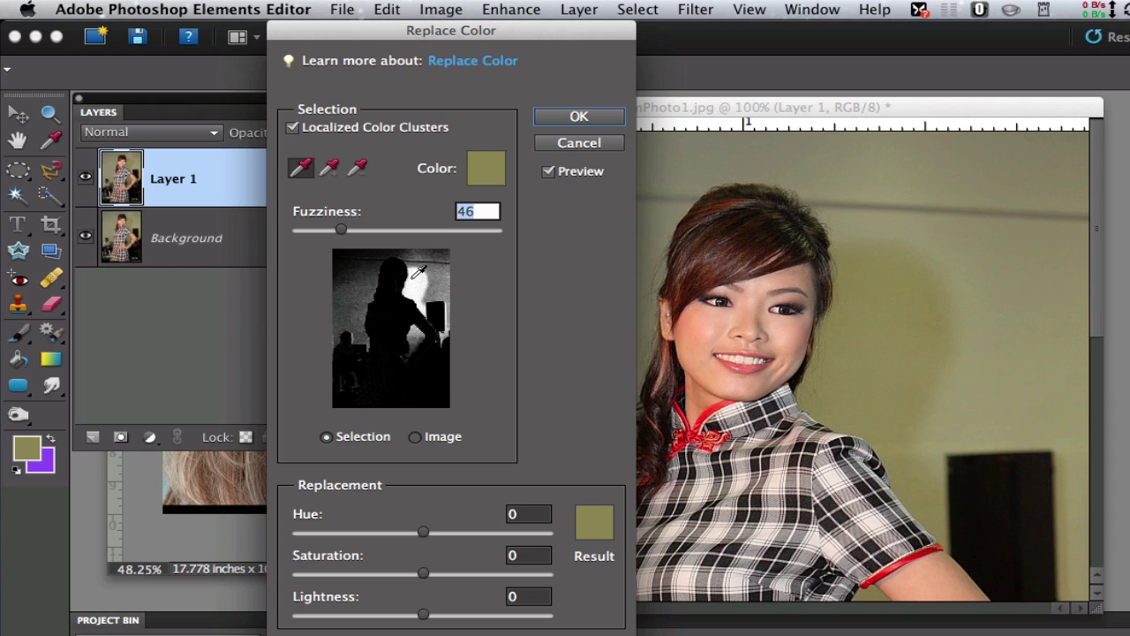
drag(340, 231, 333, 232)
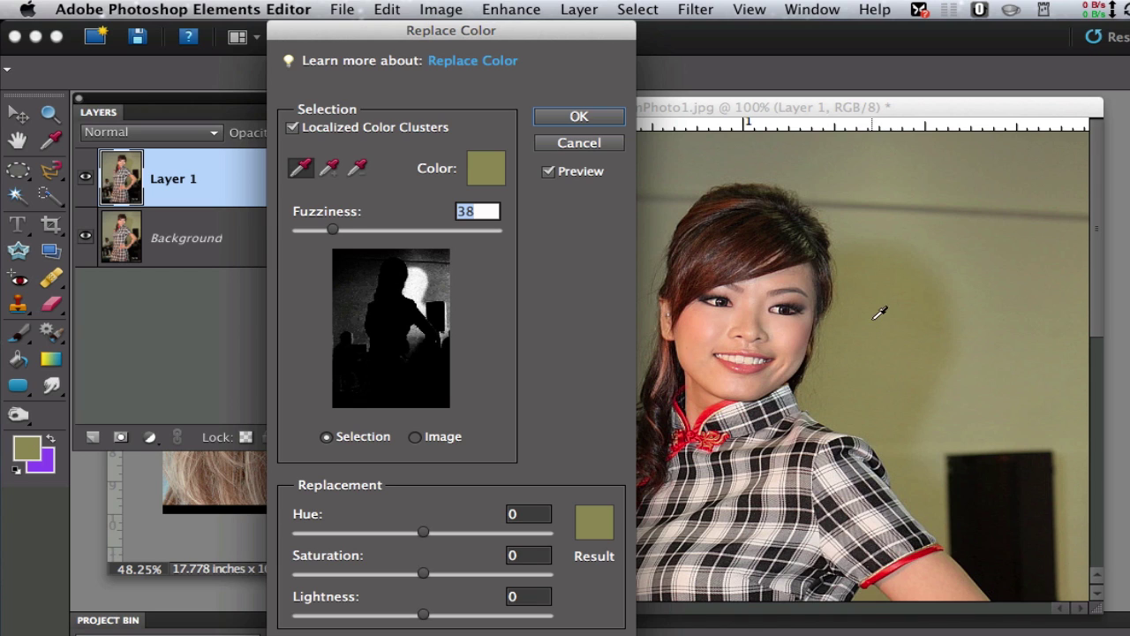
Step: Add the wall's shadow tone and a tone left of the model to the sample, then set Fuzziness to 32
click(328, 168)
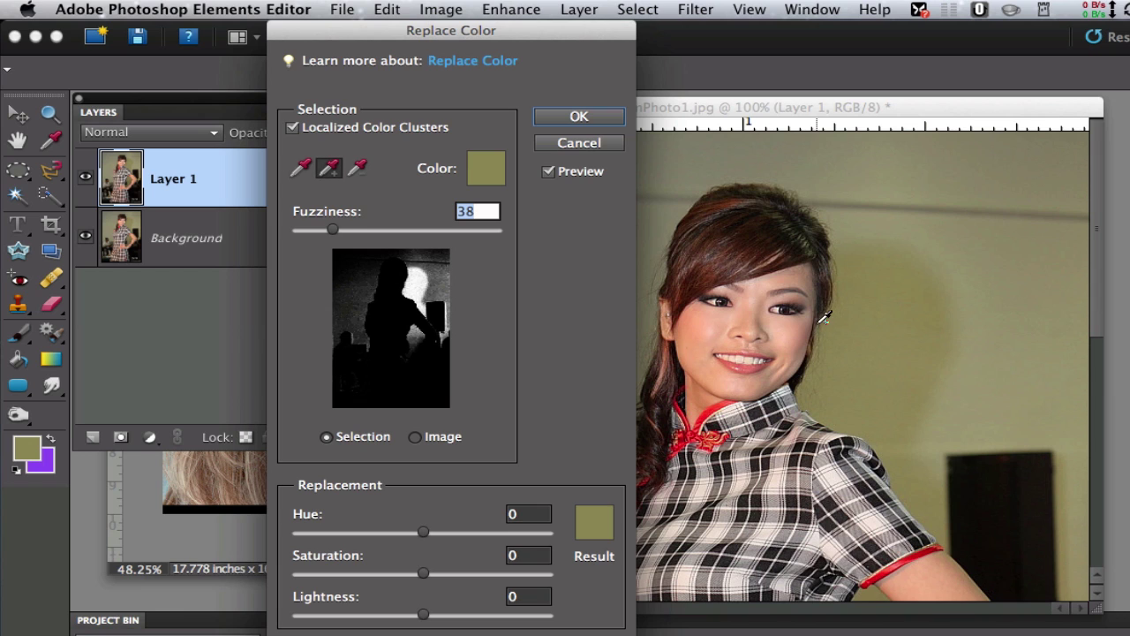
click(894, 289)
click(865, 354)
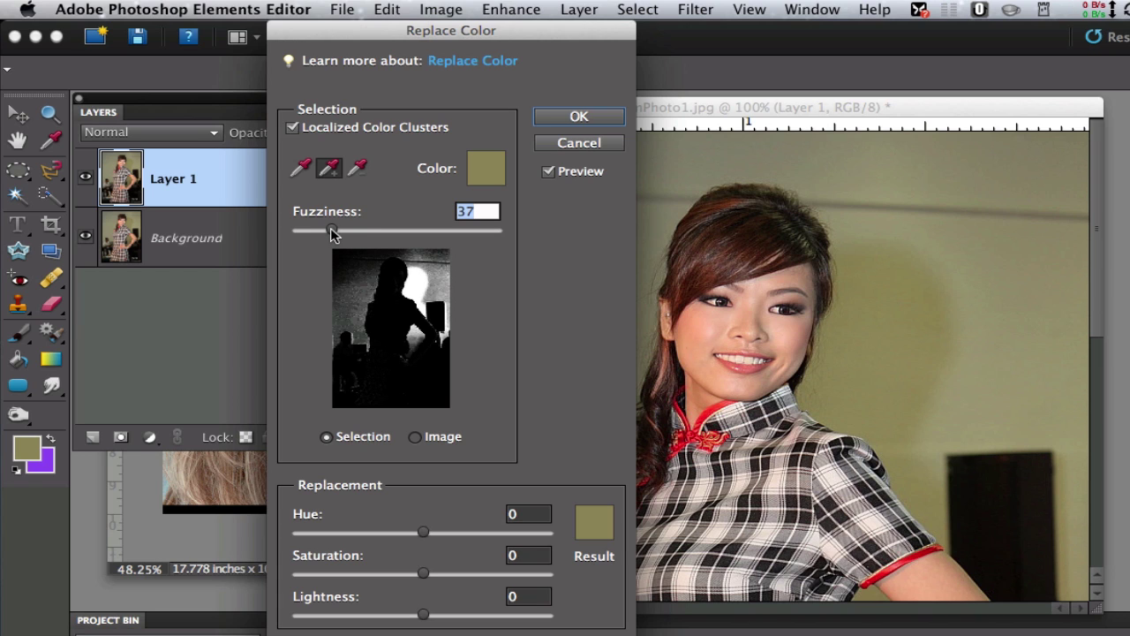
drag(332, 231, 327, 233)
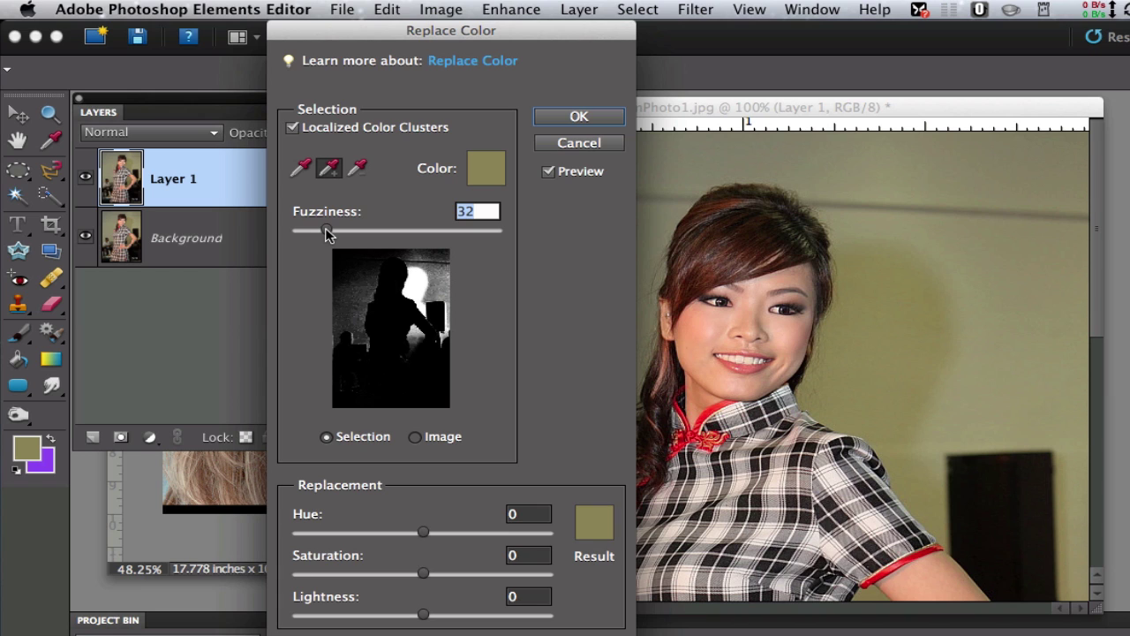
Step: Sample the clean wall as the replacement colour, giving Hue +2, Saturation -11, Lightness +21
click(596, 524)
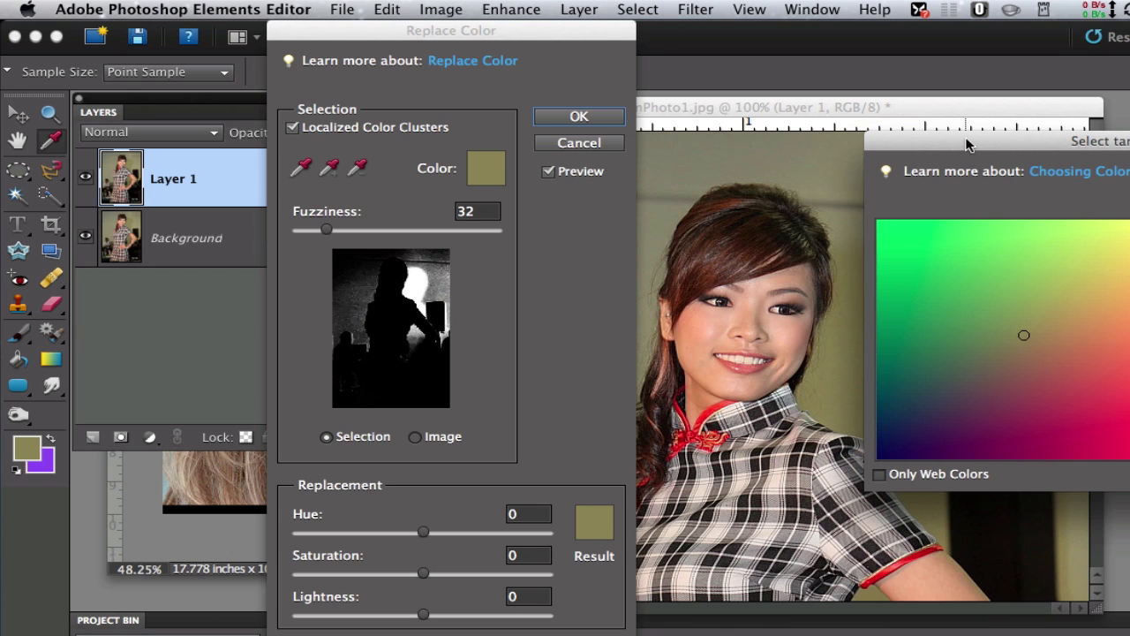
drag(967, 144, 1129, 136)
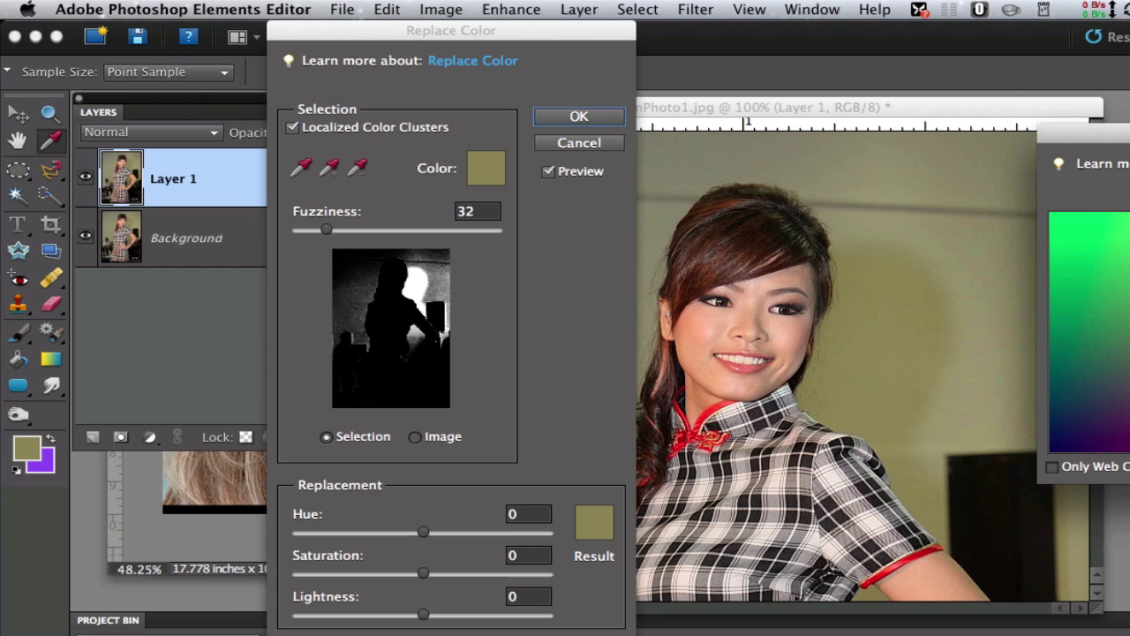
click(999, 348)
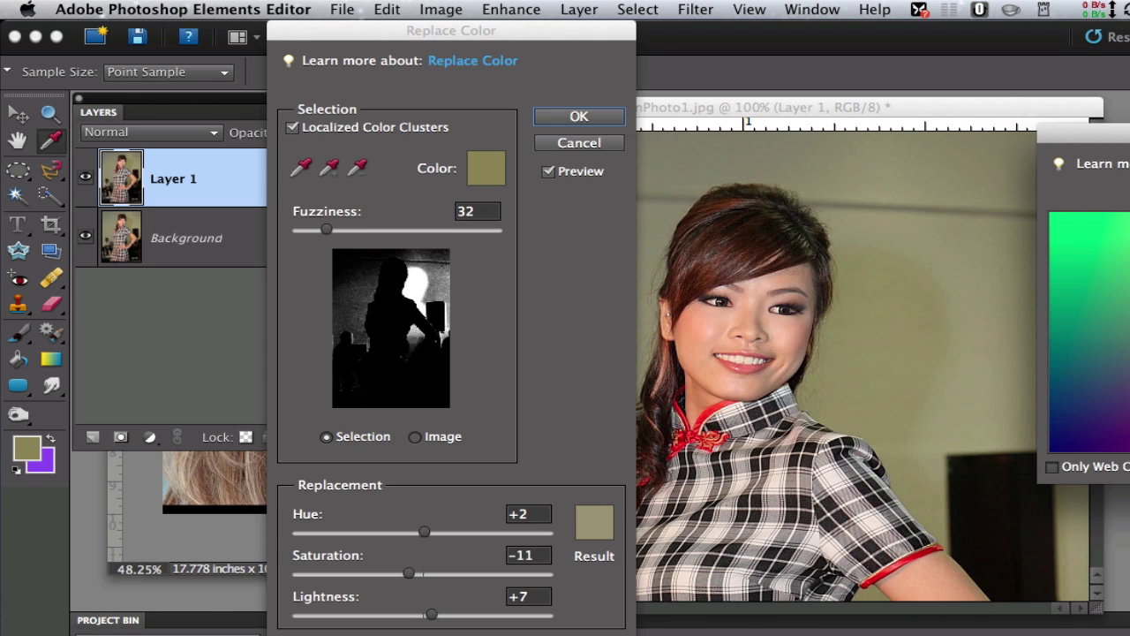
key(Return)
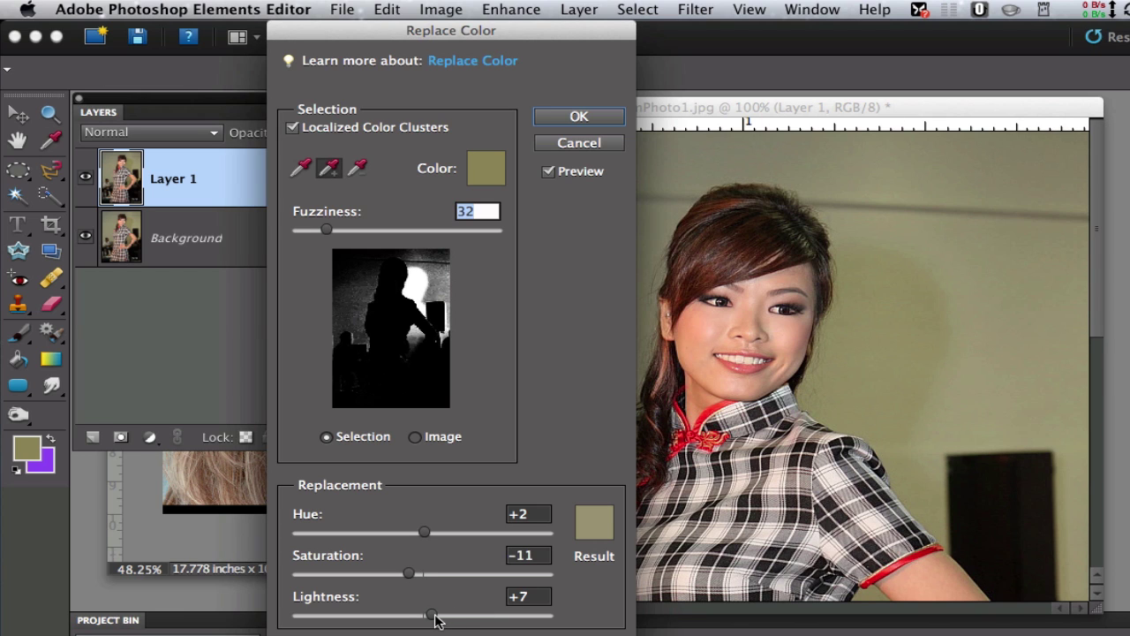
drag(433, 615, 451, 620)
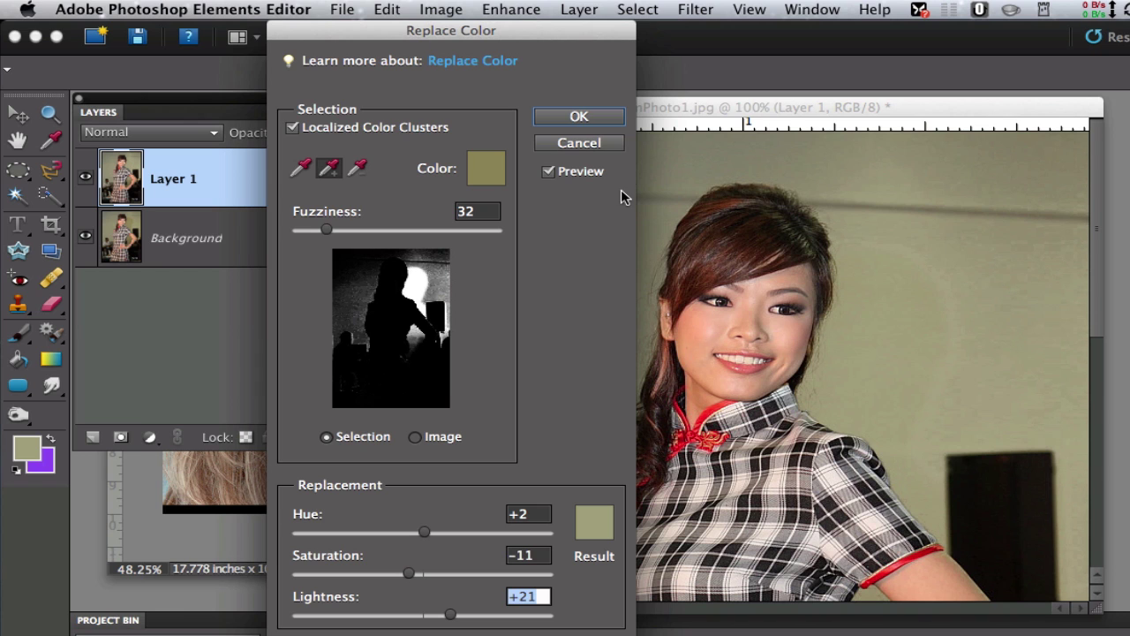
Step: Apply the replacement, smudge the wall around her head smooth, then show only Background for comparison
click(586, 117)
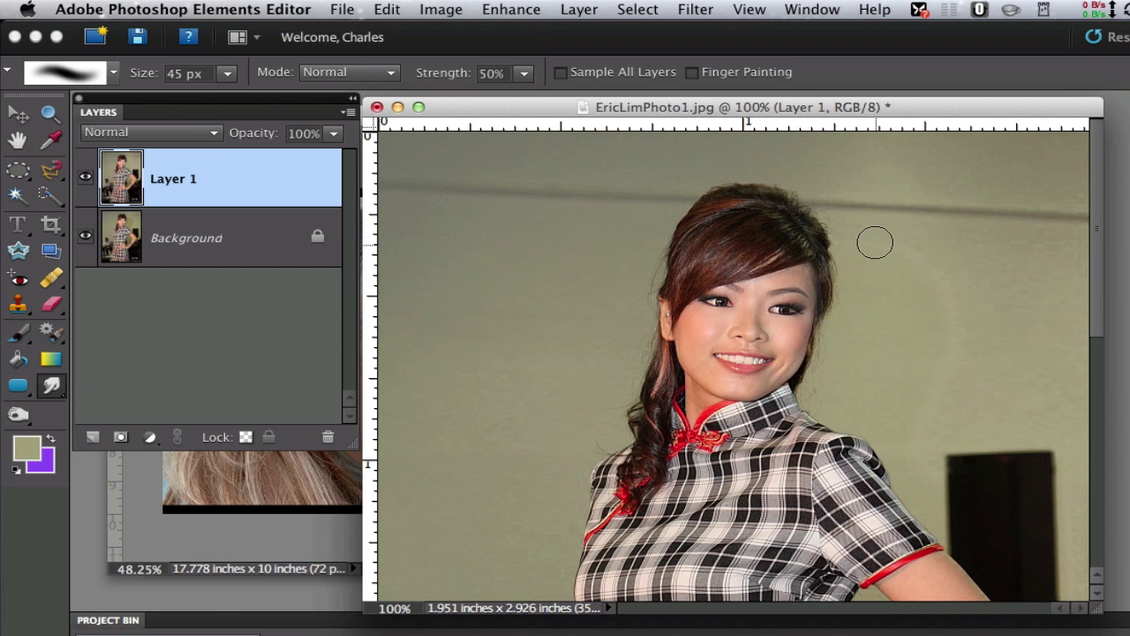
mouse_move(874, 241)
mouse_down()
mouse_move(936, 268)
mouse_move(909, 260)
mouse_move(931, 277)
mouse_up()
mouse_move(946, 315)
mouse_down()
mouse_move(948, 343)
mouse_move(906, 421)
mouse_move(909, 455)
mouse_up()
mouse_move(994, 317)
mouse_down()
mouse_move(886, 279)
mouse_move(921, 273)
mouse_up()
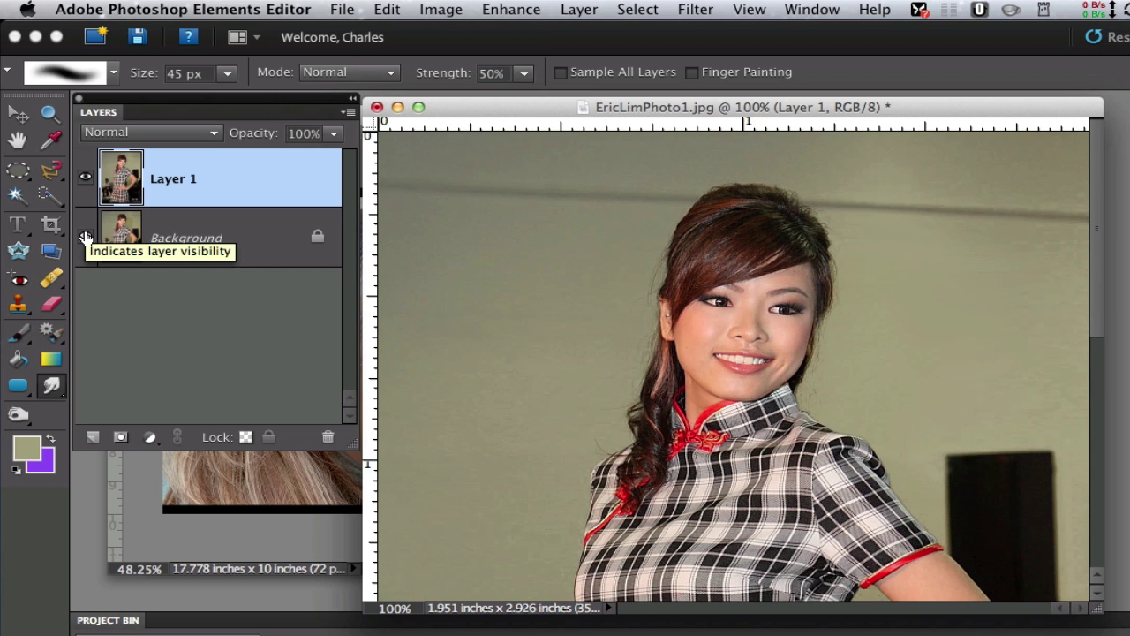
key(alt)
alt+click(85, 237)
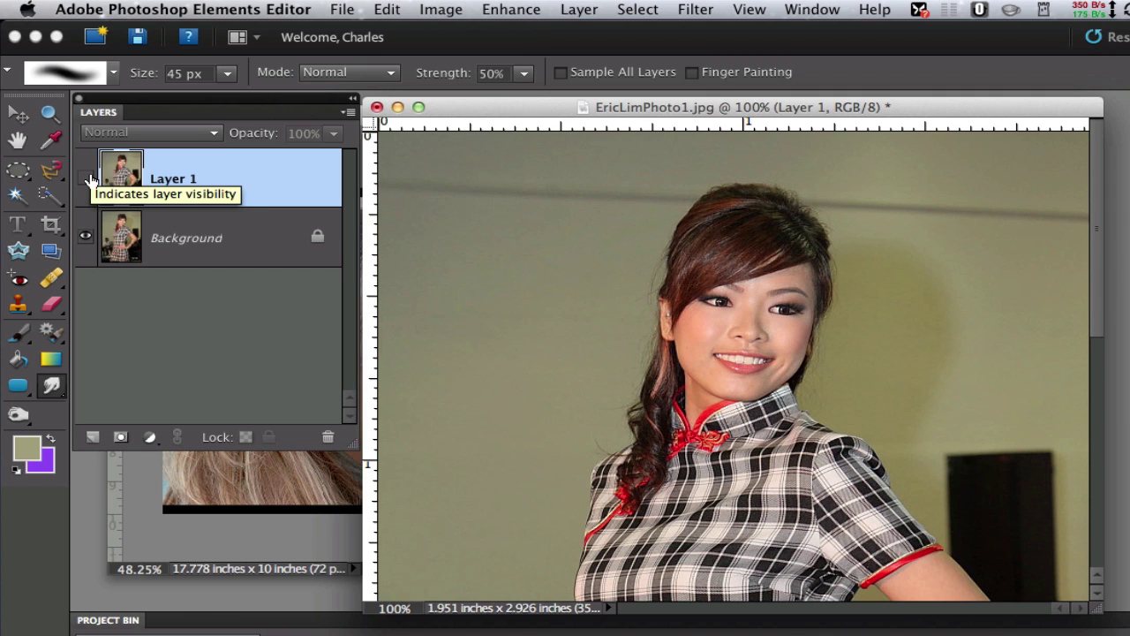
Step: Delete the edited Layer 1 and duplicate the Background into a fresh Layer 1
click(87, 179)
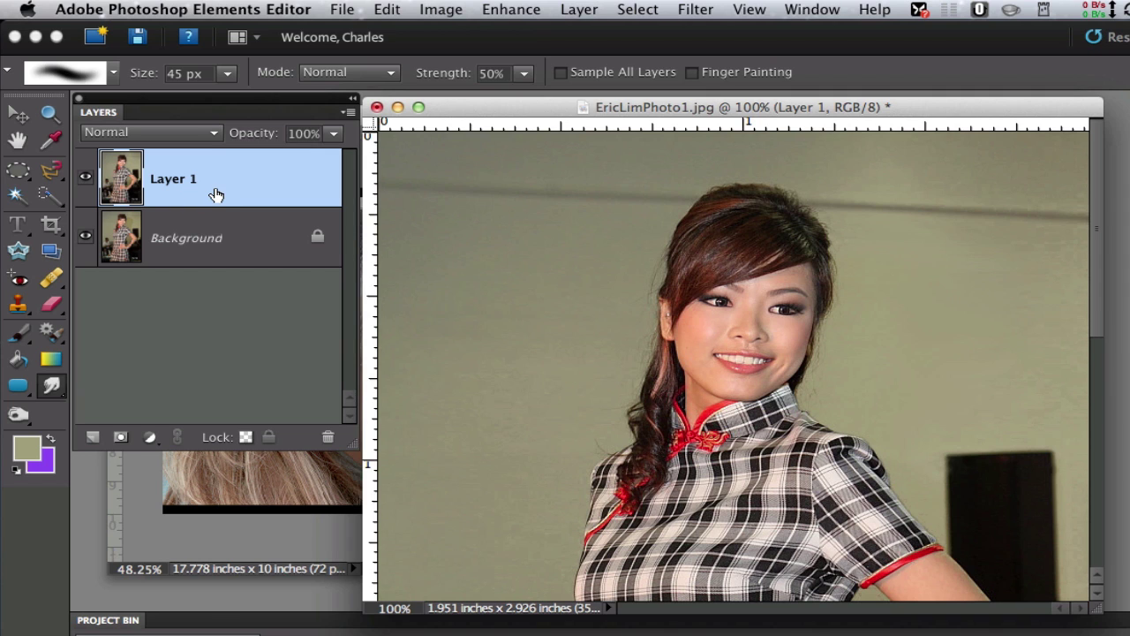
drag(214, 192, 322, 438)
key(w)
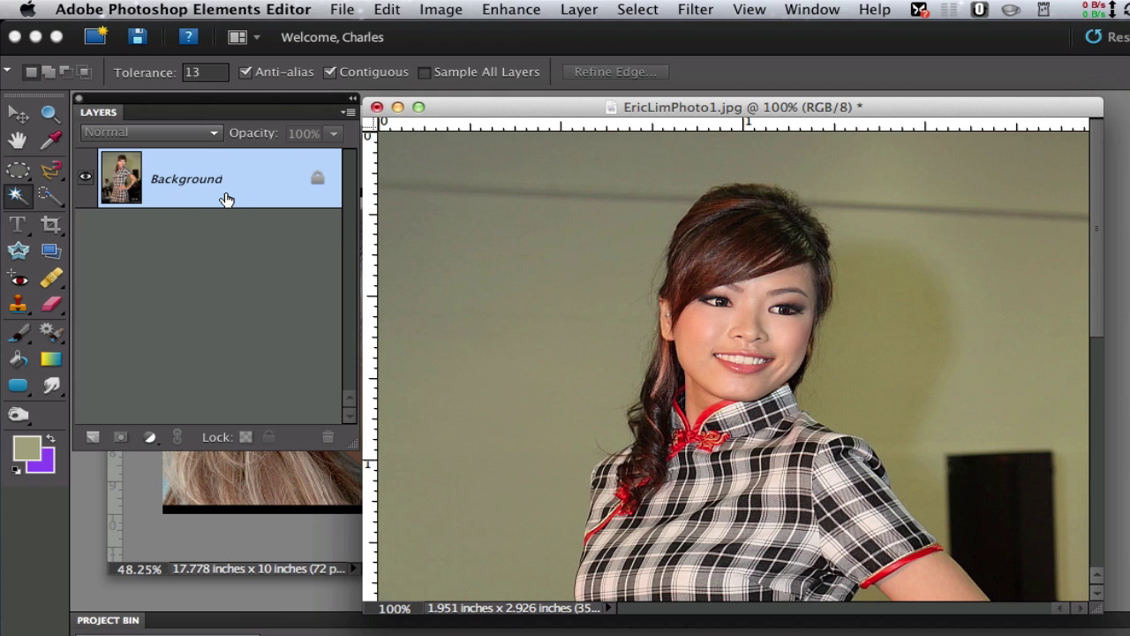
key(super+j)
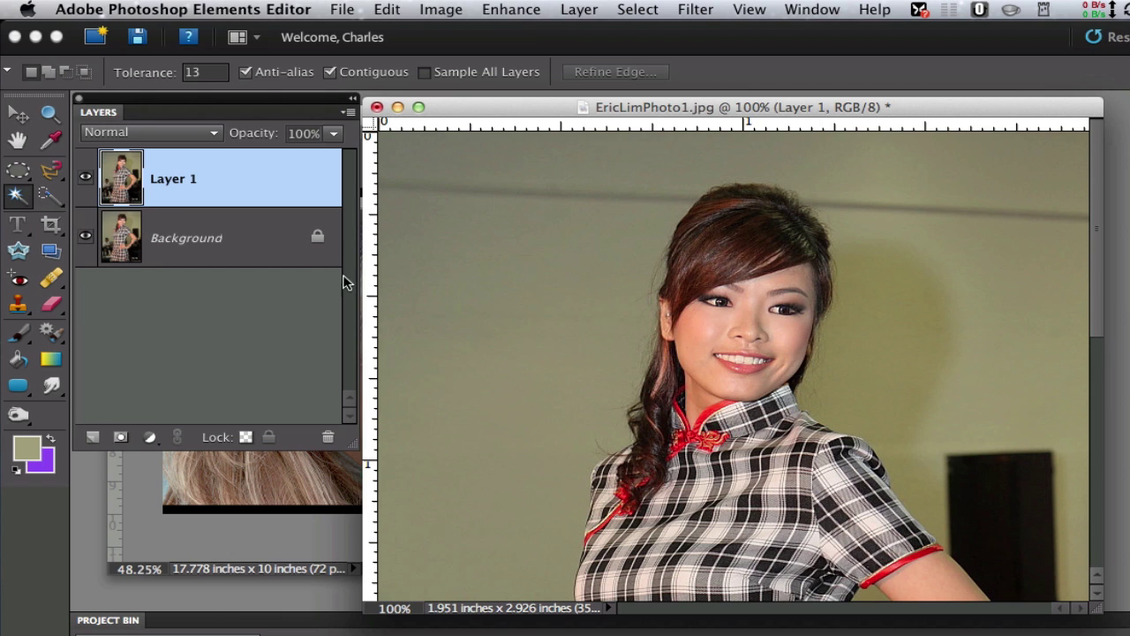
Step: Select the flash shadow right of her head and feather the selection by 5 pixels
click(873, 325)
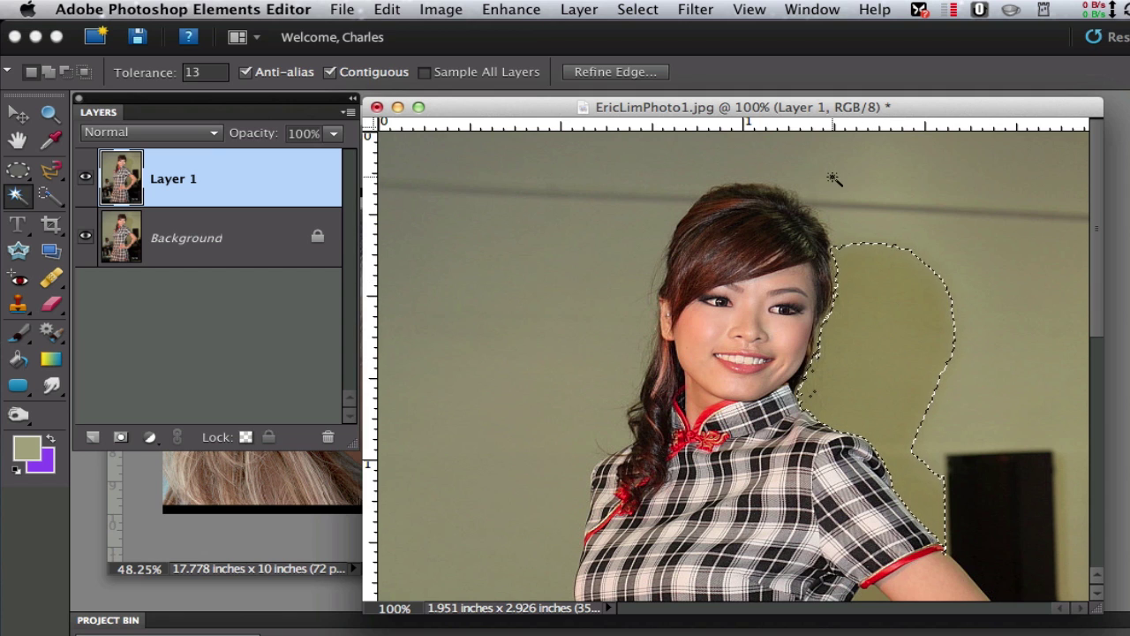
click(658, 8)
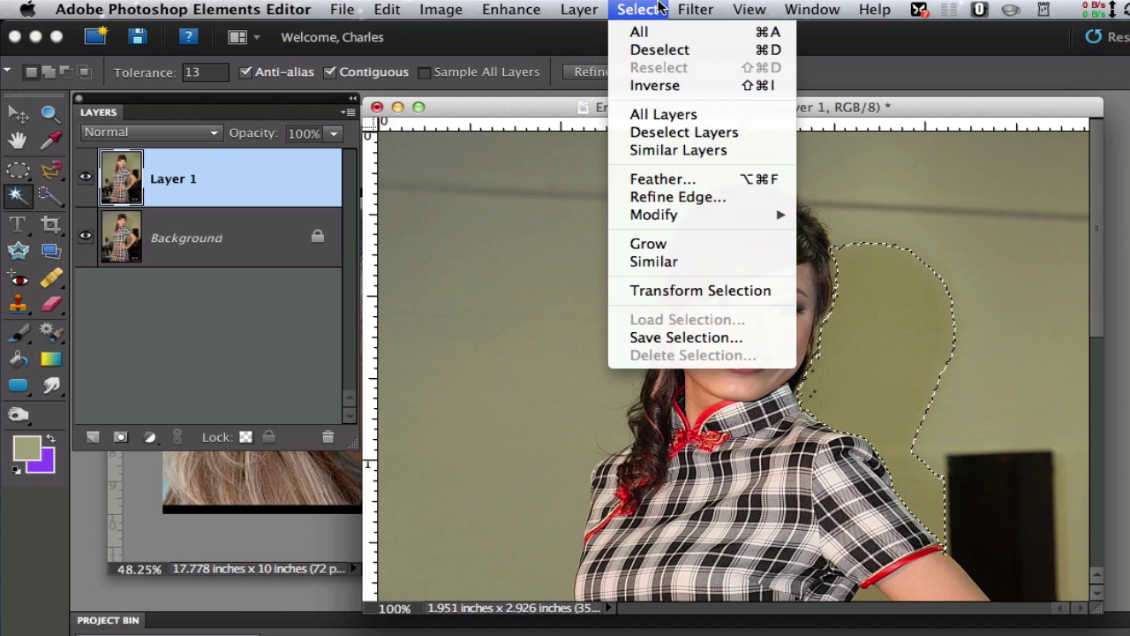
click(687, 182)
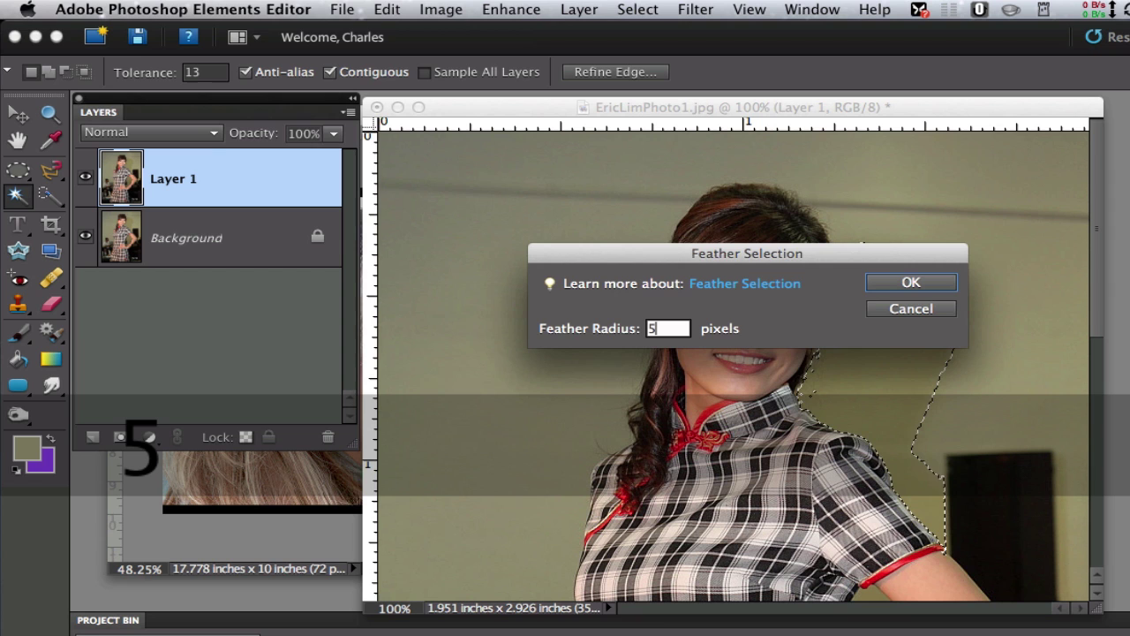
click(886, 285)
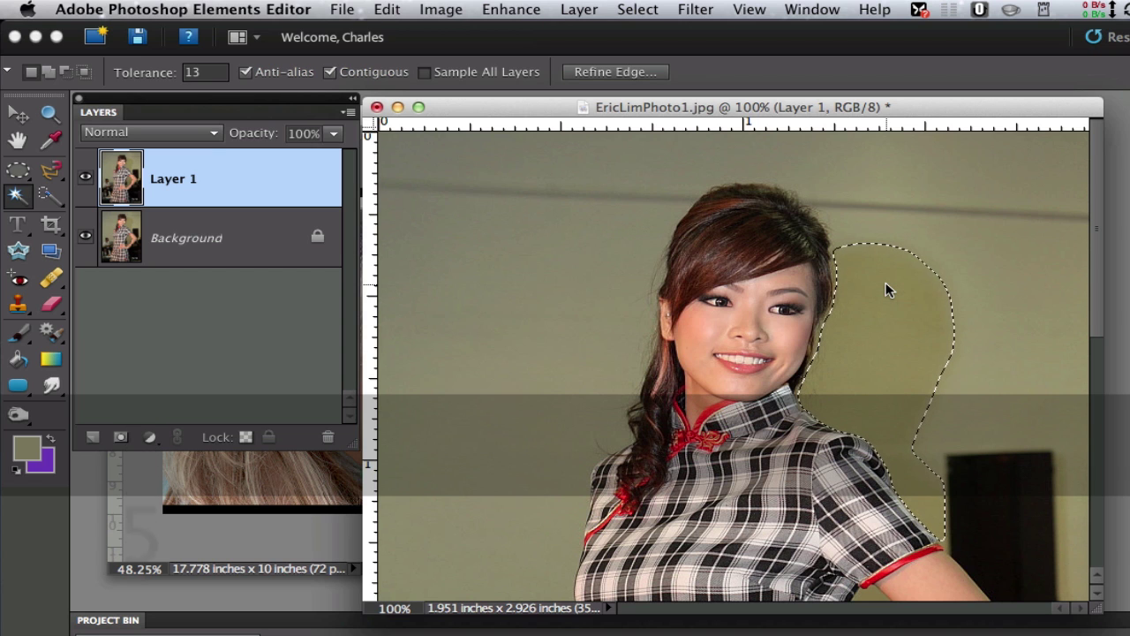
Step: Open Replace Color, sample the wall and raise Fuzziness to 96 to cover the shadow
click(512, 10)
mouse_move(566, 189)
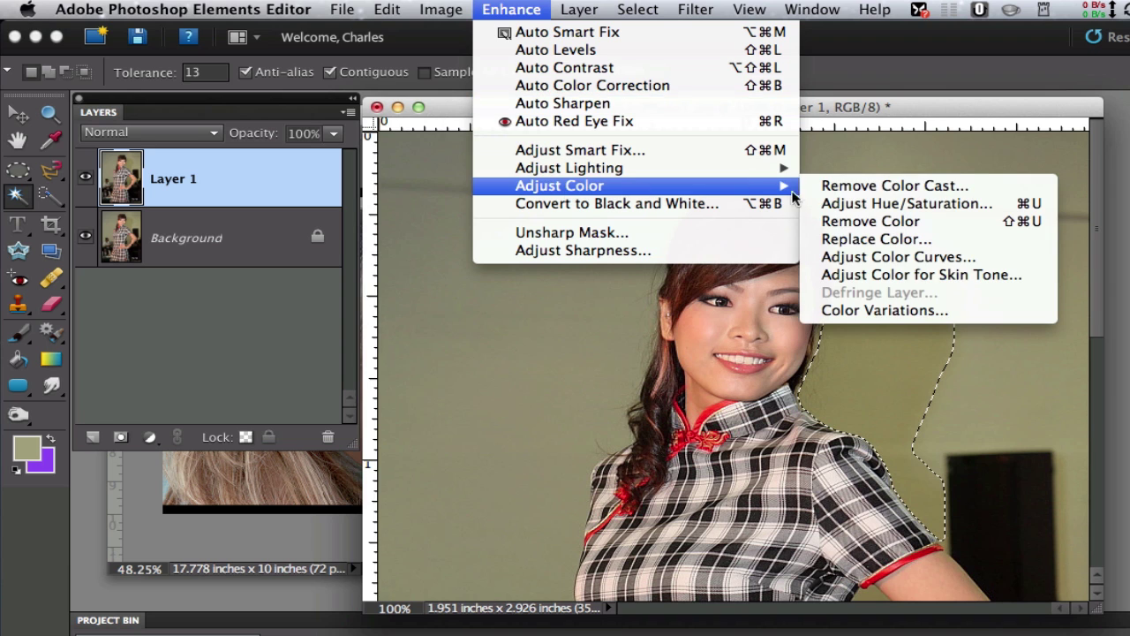
click(876, 240)
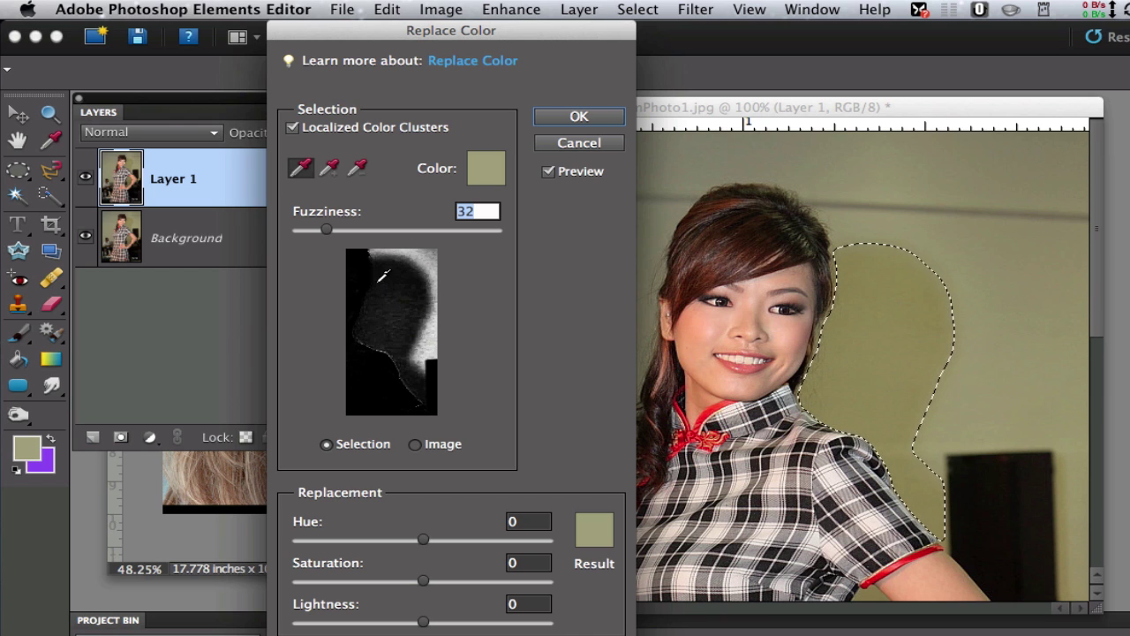
click(878, 330)
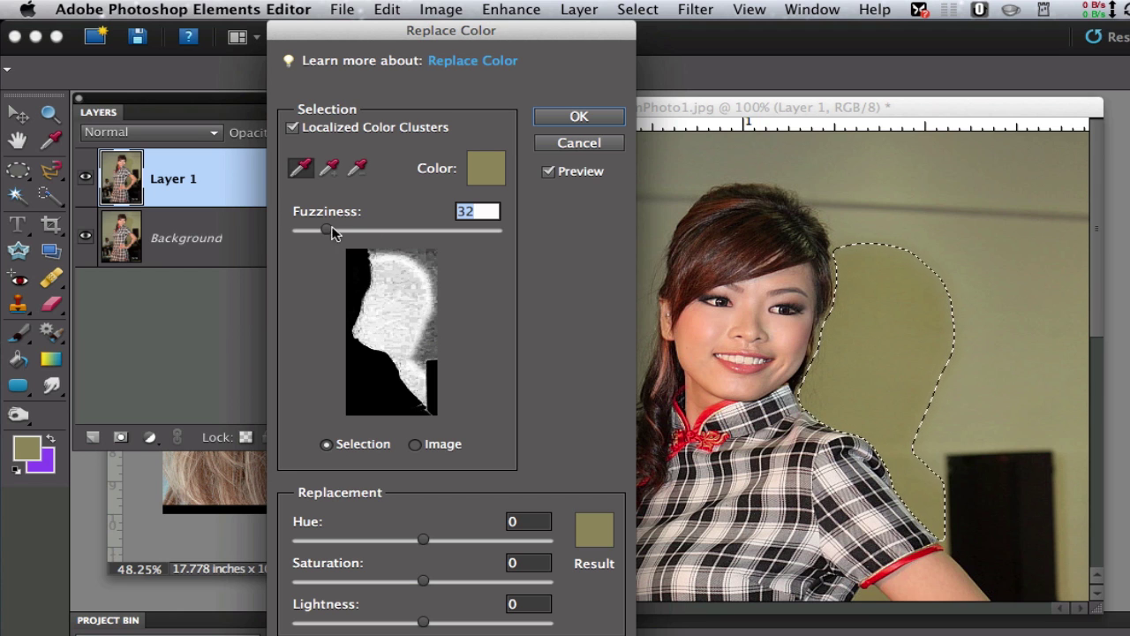
drag(330, 230, 364, 230)
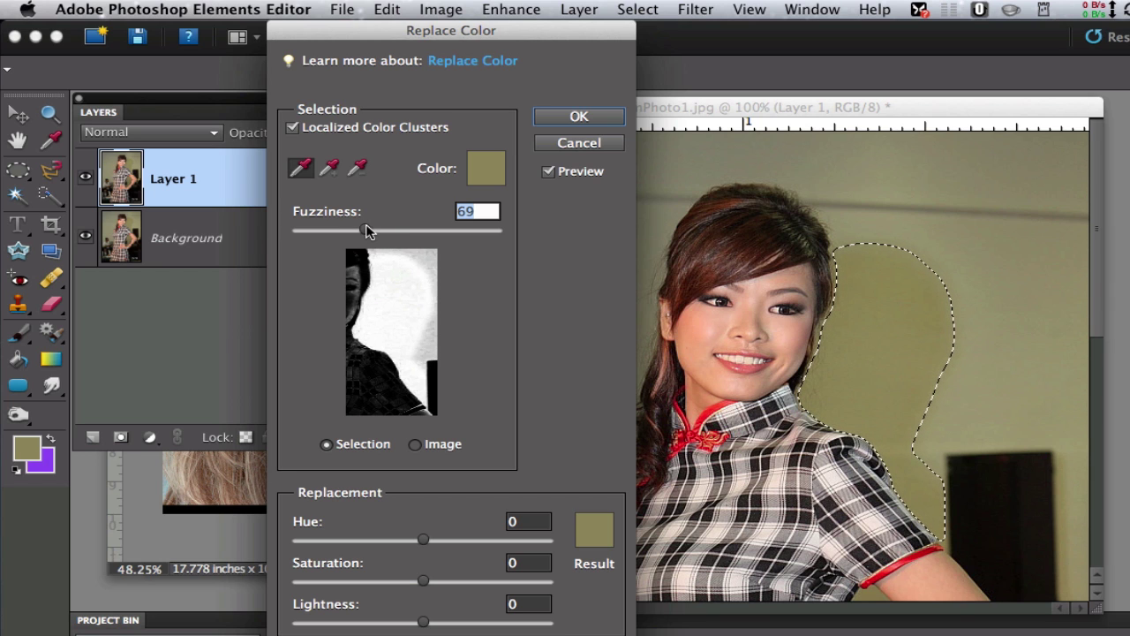
drag(366, 229, 394, 232)
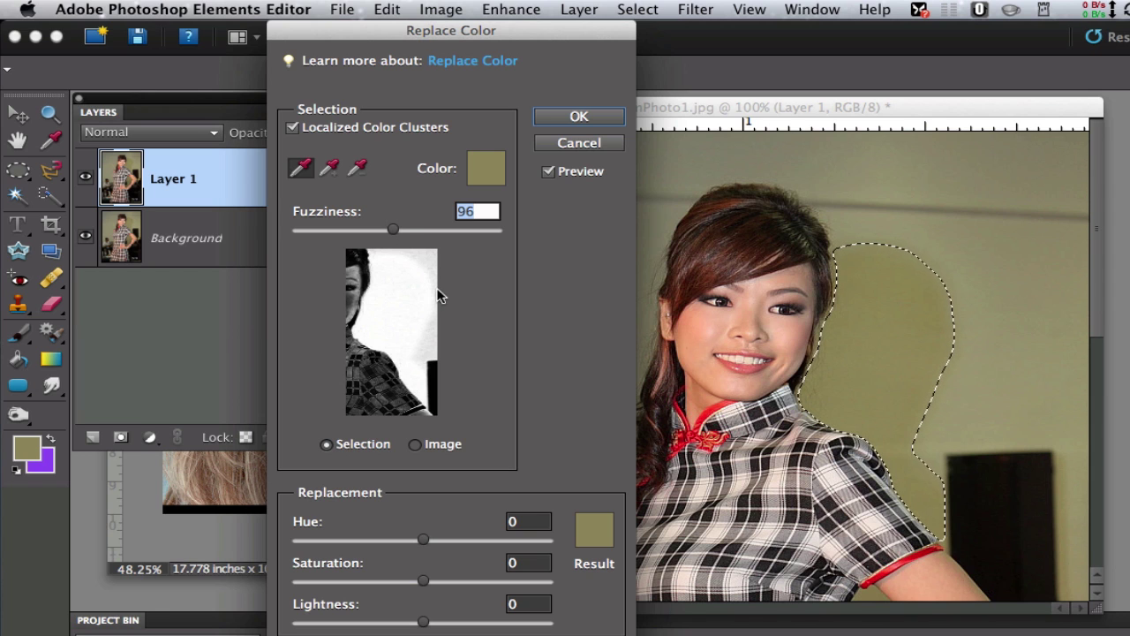
Step: Set the replacement to Hue +3, Saturation -8, Lightness +12 and apply it
click(598, 536)
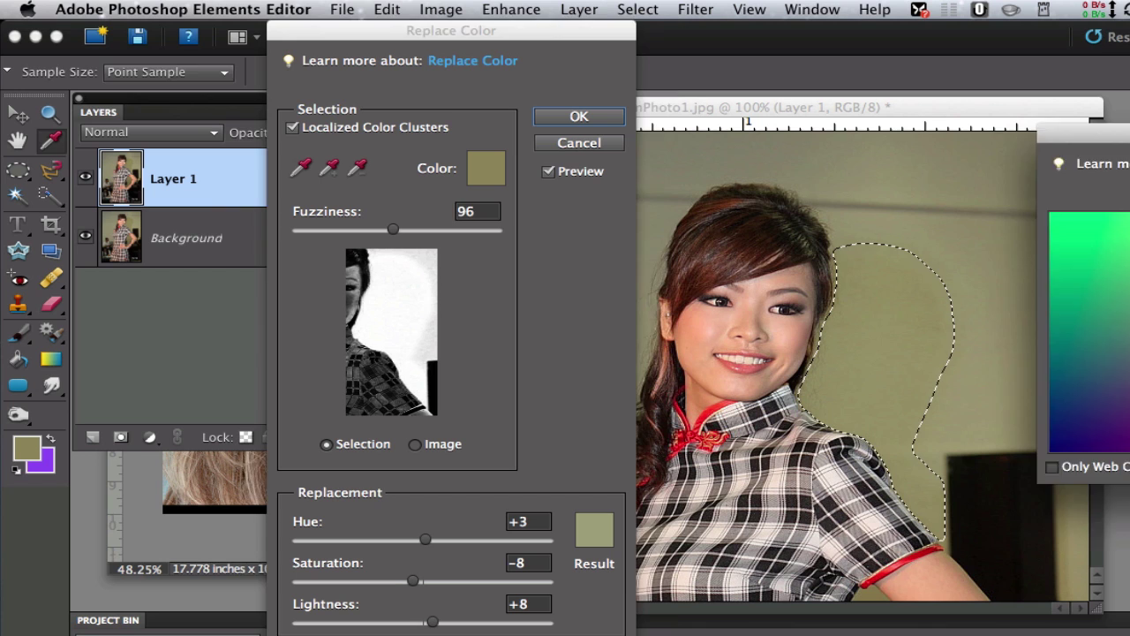
key(Return)
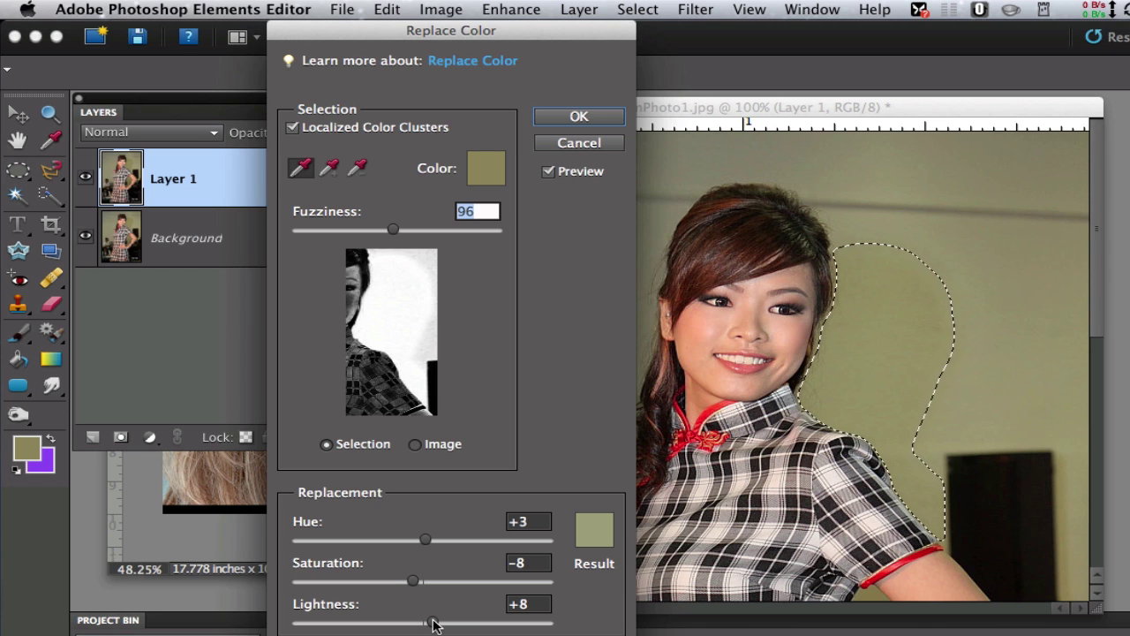
drag(433, 623, 440, 624)
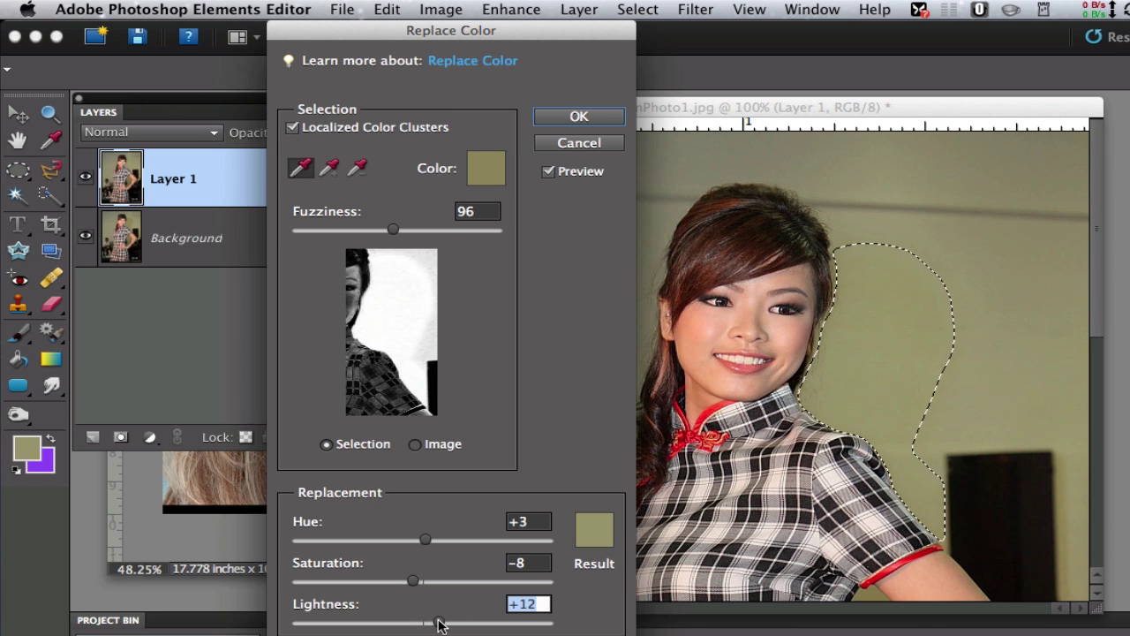
click(574, 121)
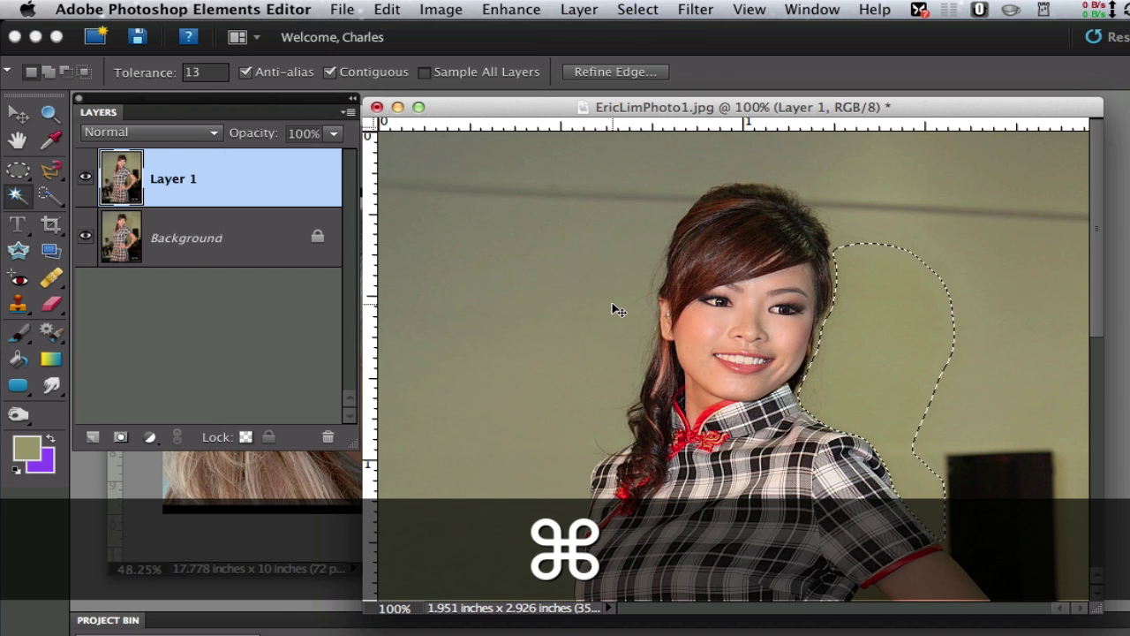
Step: Deselect, smudge the shadow's leftover outline with a 45 px, 50% brush, undoing a bad stroke
key(super+d)
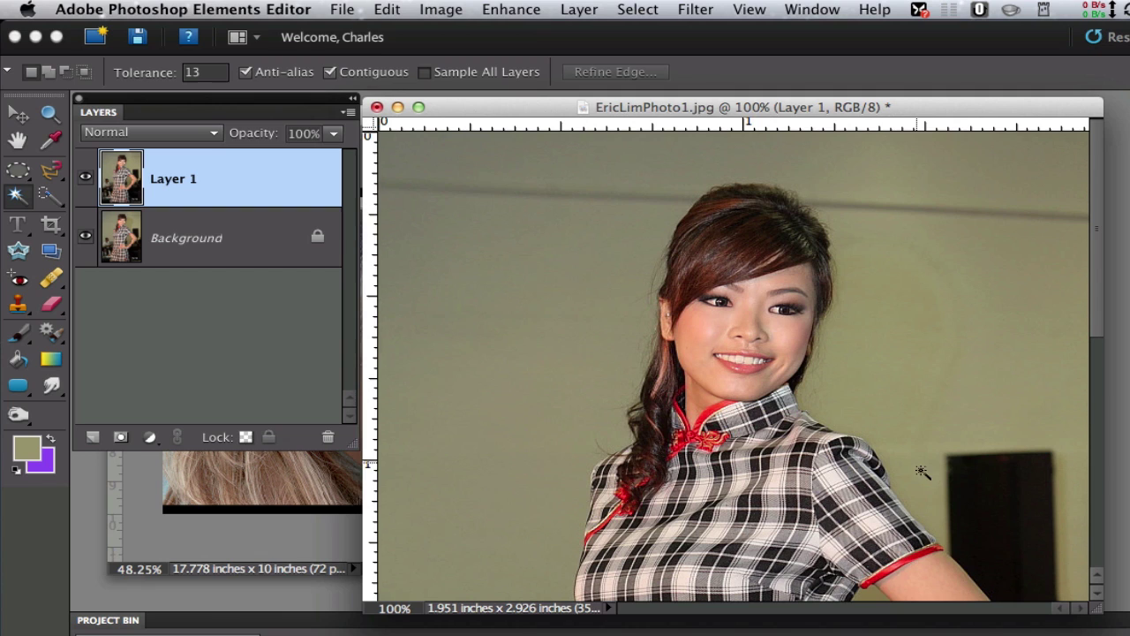
click(51, 387)
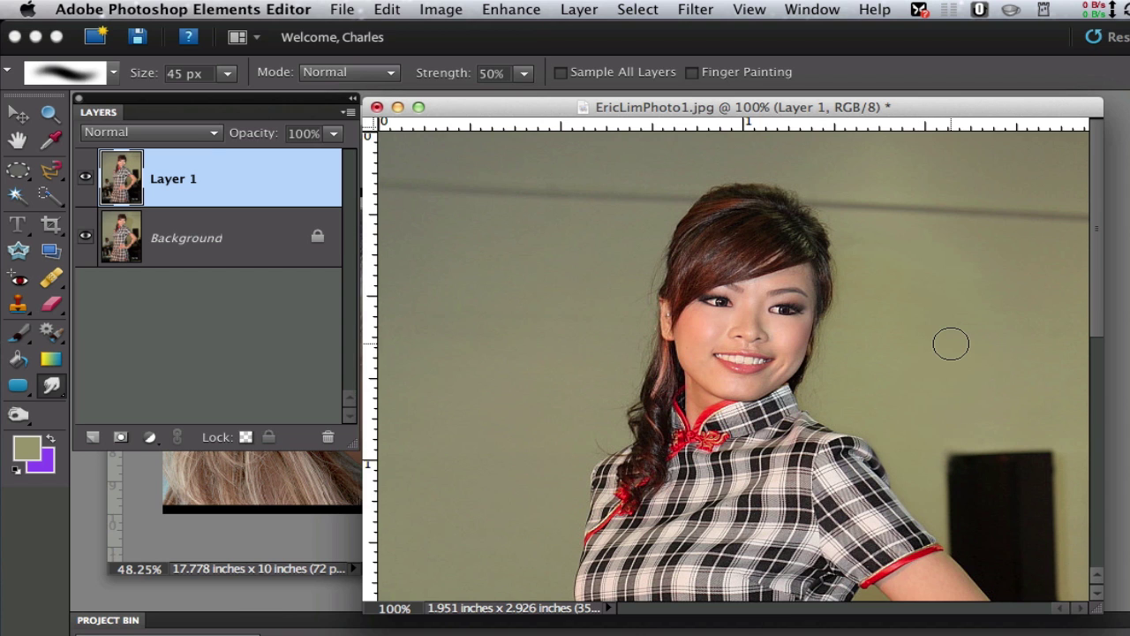
key(super+z)
key(alt)
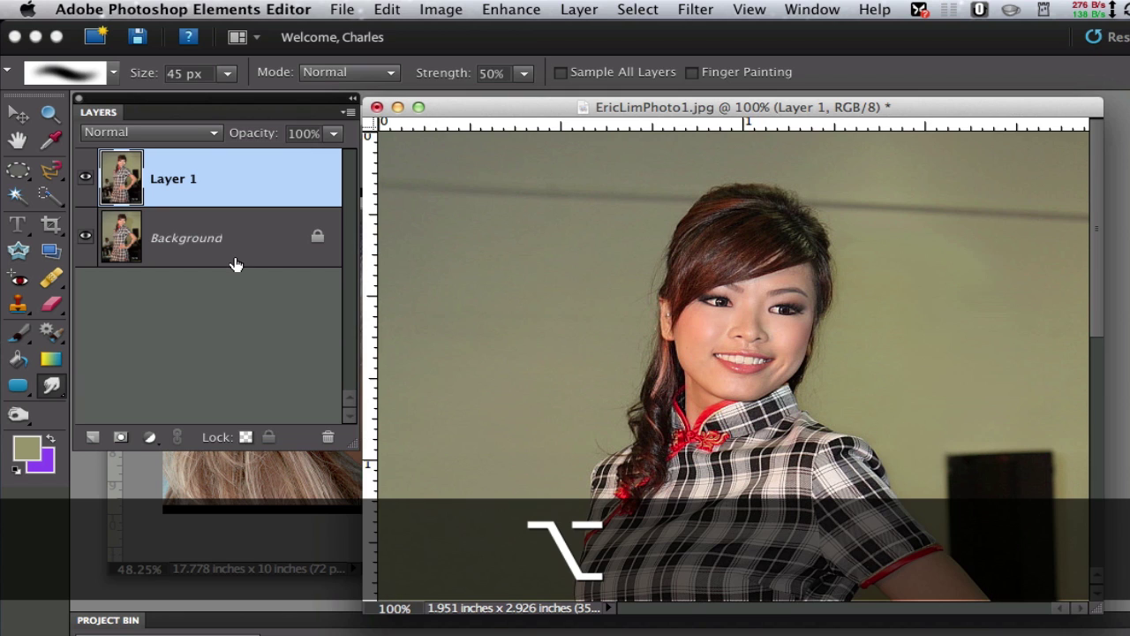
alt+click(85, 238)
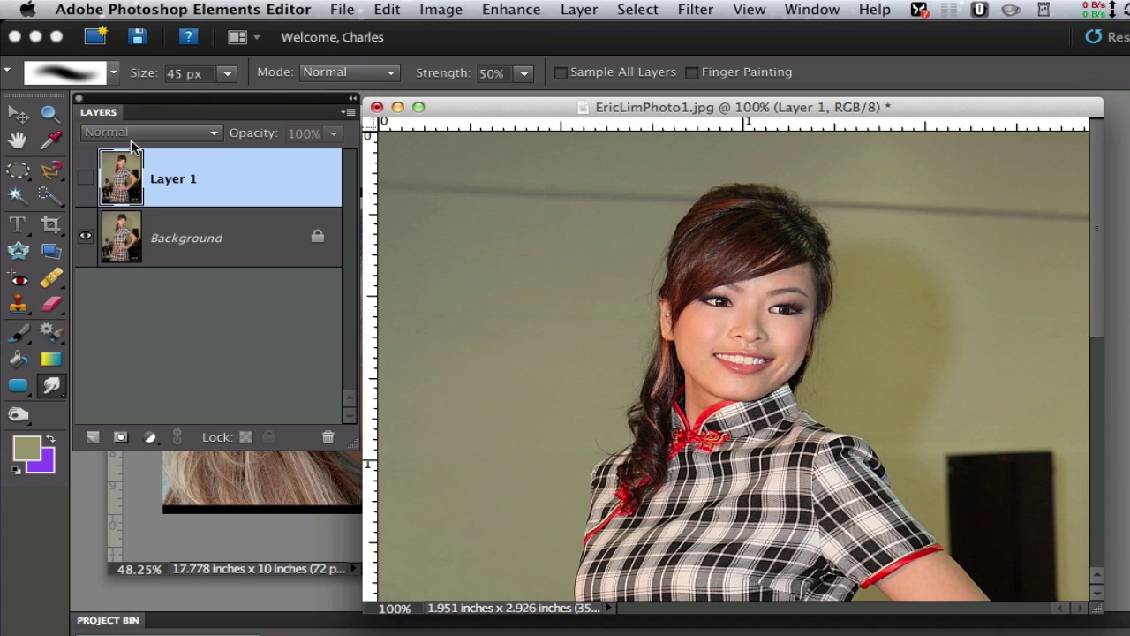
click(82, 181)
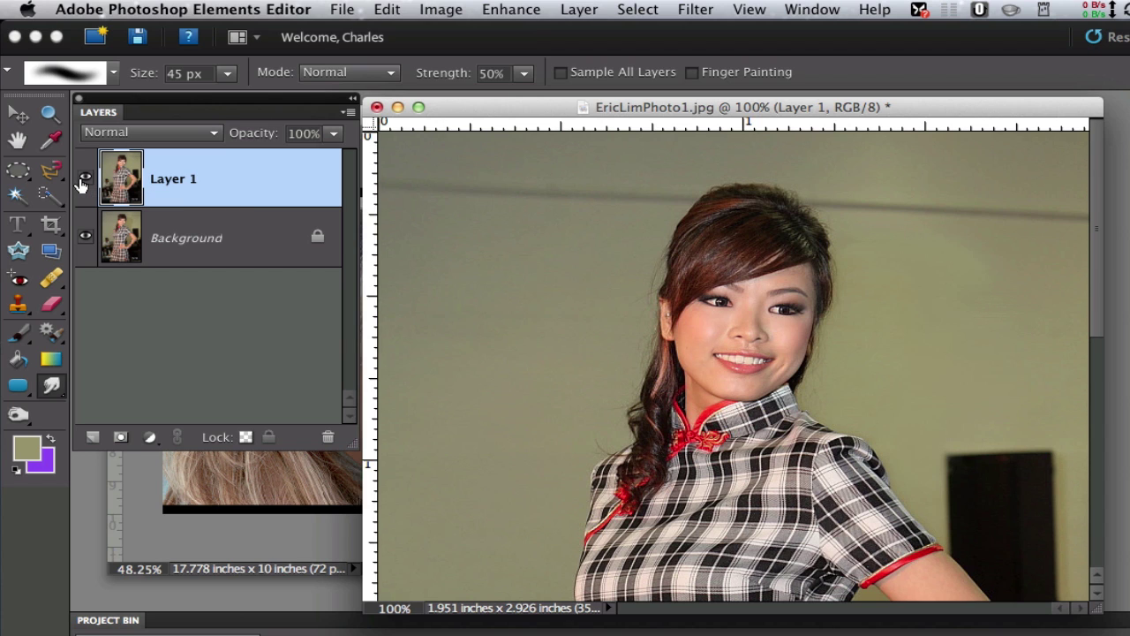
click(82, 181)
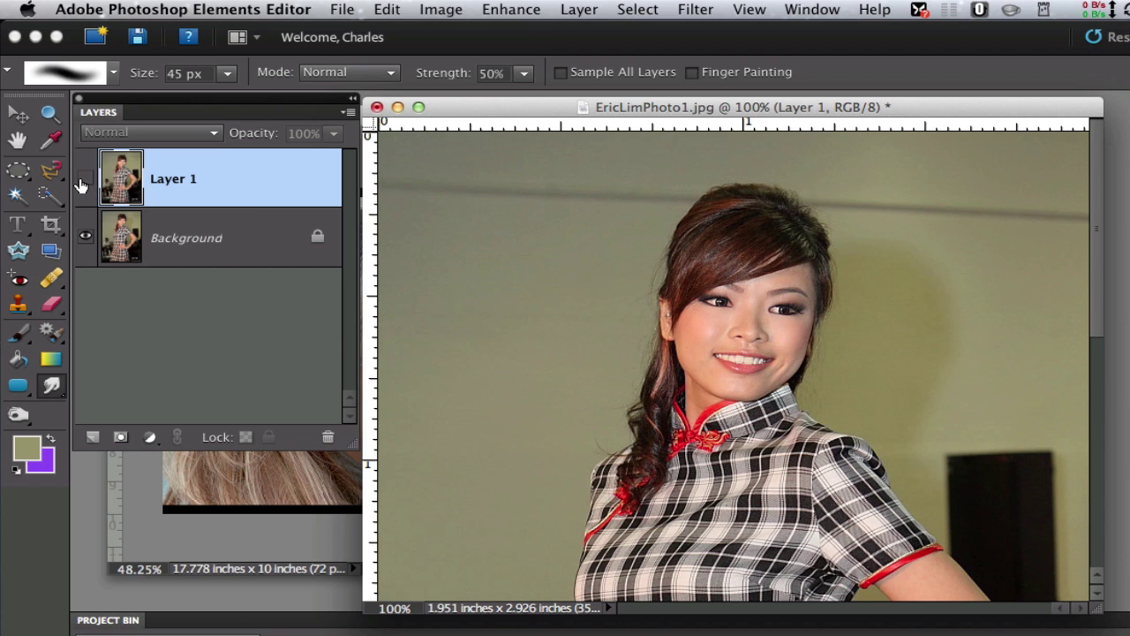
click(82, 181)
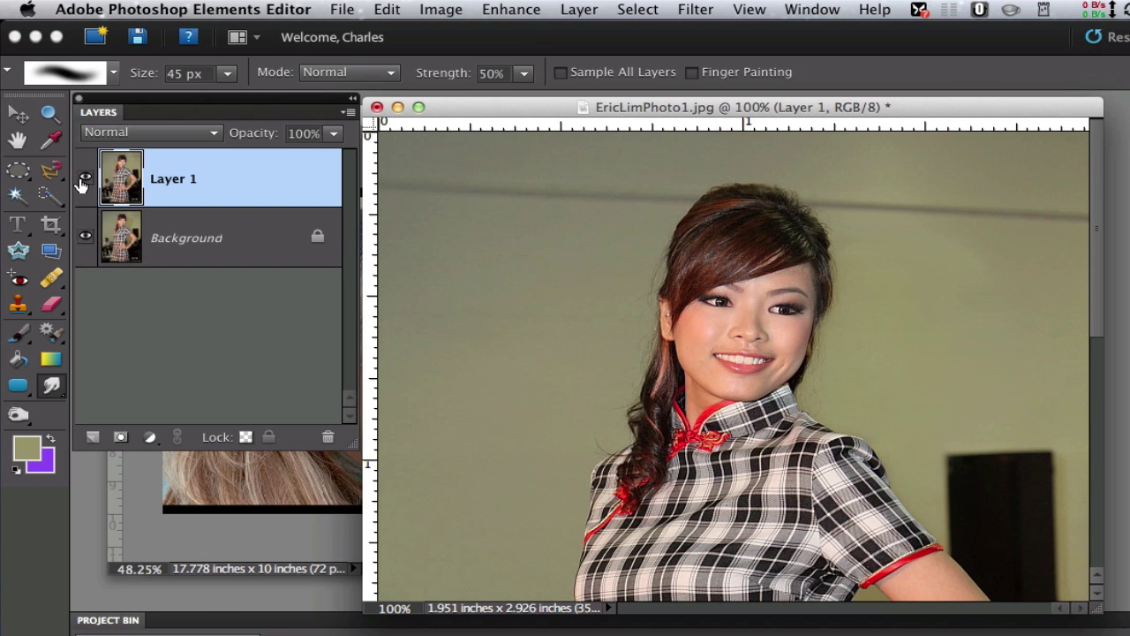